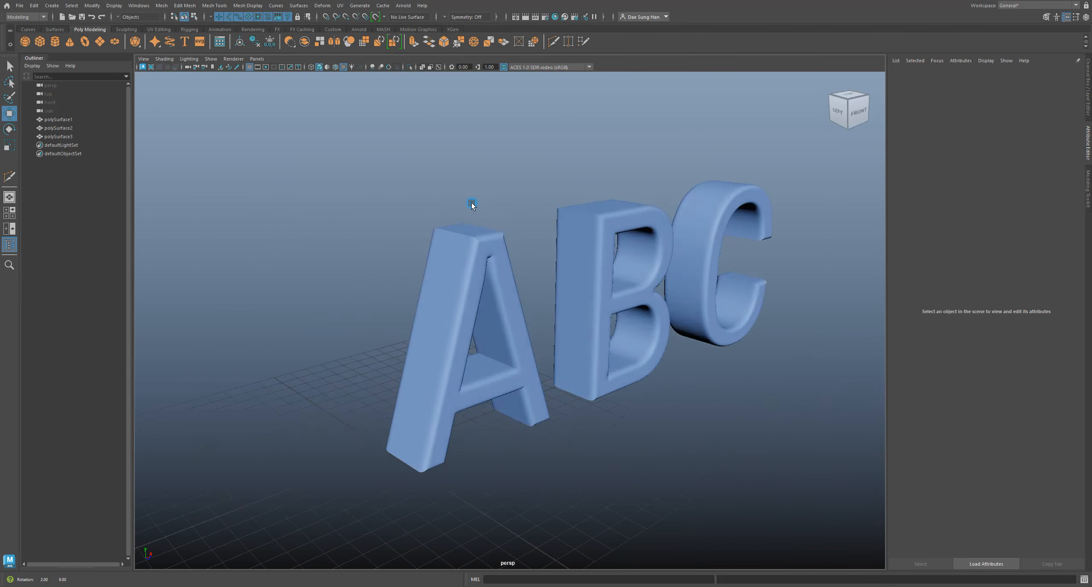
Step: Examine the retopologized mesh of the letter A up close, especially the topology around the inner corner at its apex
click(401, 213)
alt+right_drag(404, 210, 543, 175)
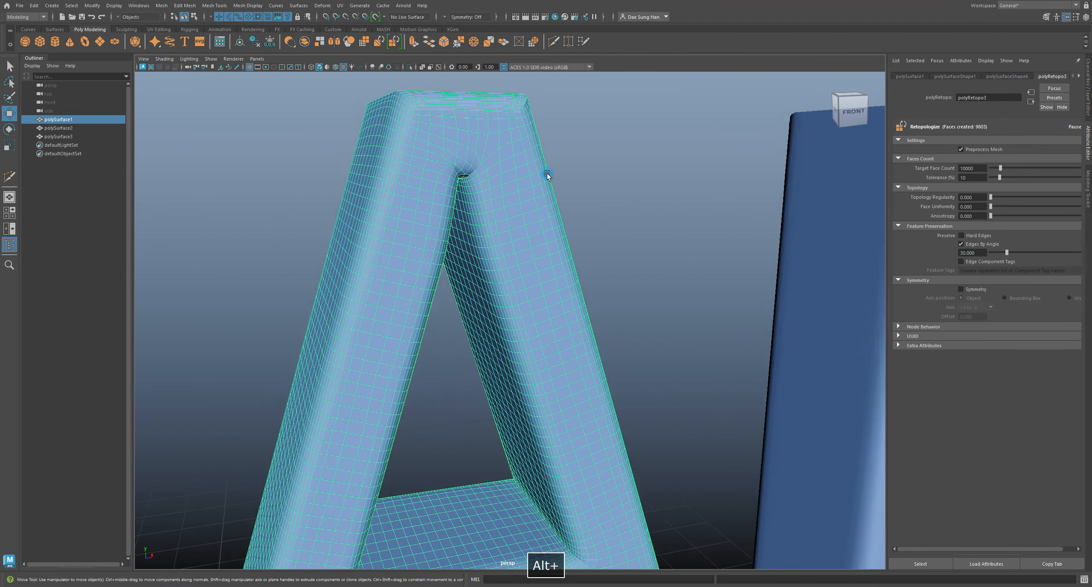
alt+middle_drag(543, 176, 556, 230)
alt+right_drag(556, 229, 738, 269)
click(738, 268)
alt+drag(529, 261, 488, 256)
click(354, 215)
alt+right_drag(355, 215, 402, 221)
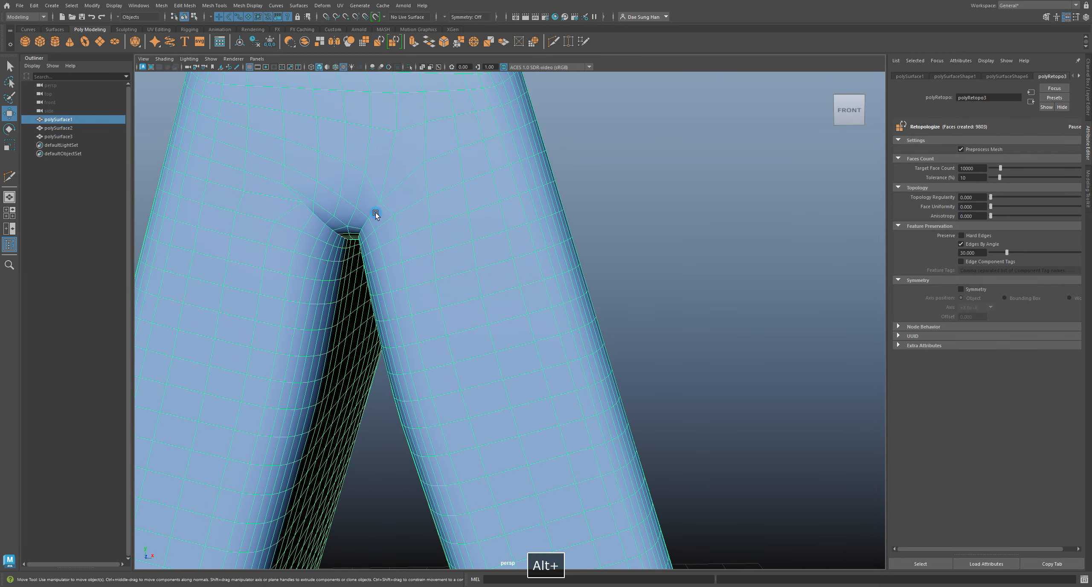
alt+middle_drag(445, 216, 487, 243)
alt+drag(486, 242, 490, 241)
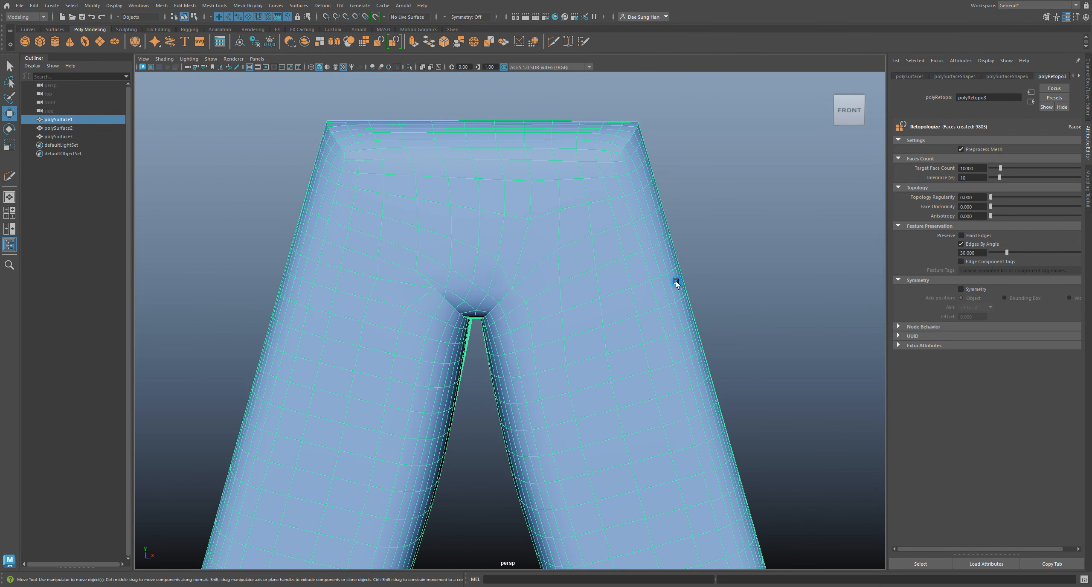
click(703, 265)
alt+right_drag(706, 266, 459, 255)
alt+drag(459, 255, 470, 206)
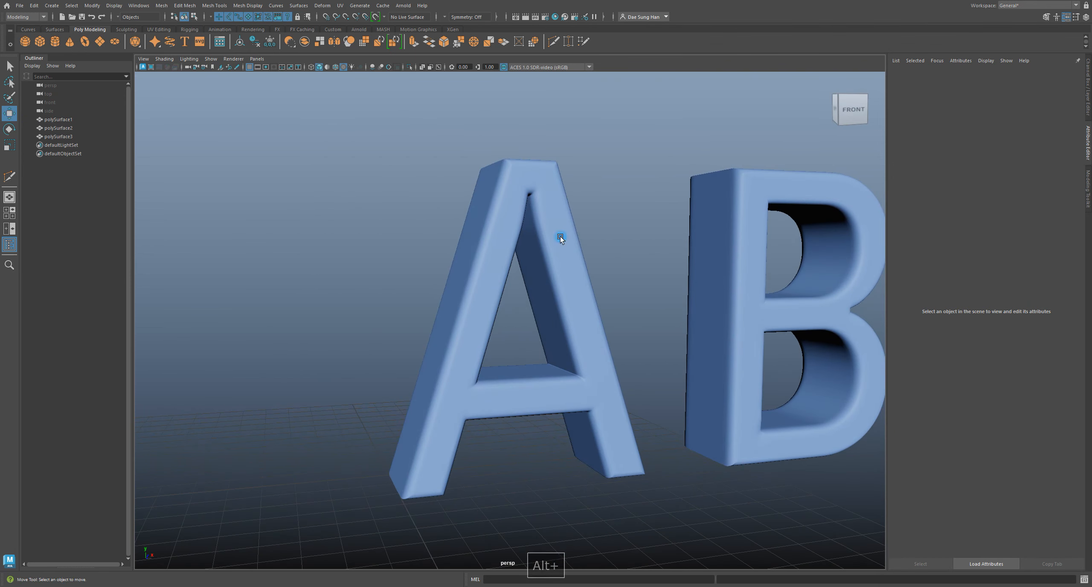
Step: Examine the retopologized meshes of the letters B and C, checking C with smooth mesh preview and without it
alt+drag(531, 230, 439, 246)
click(561, 226)
alt+right_drag(566, 233, 454, 234)
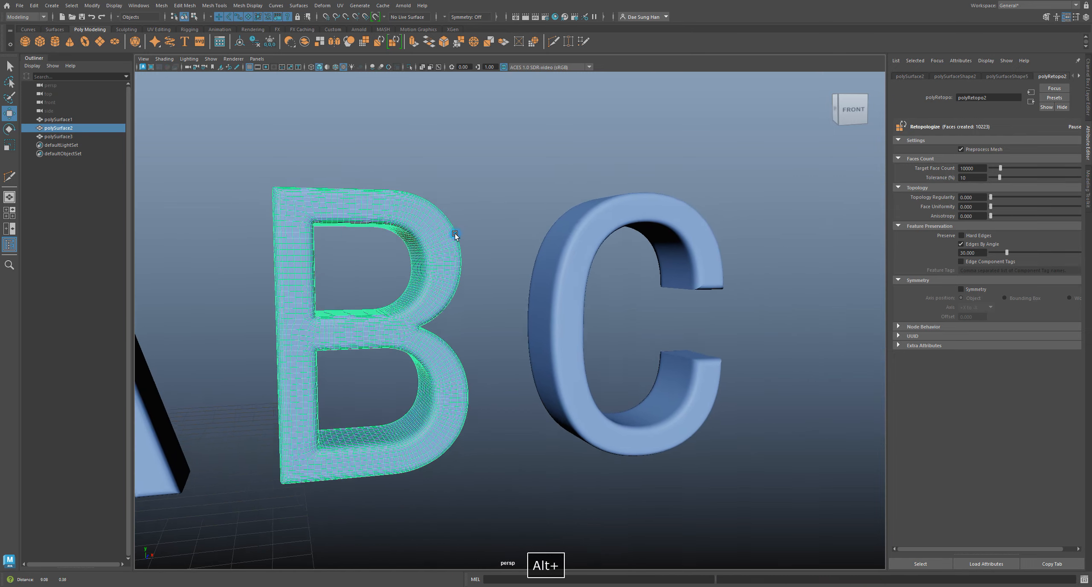
alt+middle_drag(454, 234, 464, 238)
click(586, 234)
key(3)
click(528, 197)
alt+drag(529, 197, 467, 210)
alt+right_drag(474, 214, 585, 243)
click(580, 241)
alt+drag(560, 232, 408, 233)
alt+drag(466, 259, 595, 235)
click(456, 268)
click(444, 208)
alt+drag(689, 205, 619, 203)
key(1)
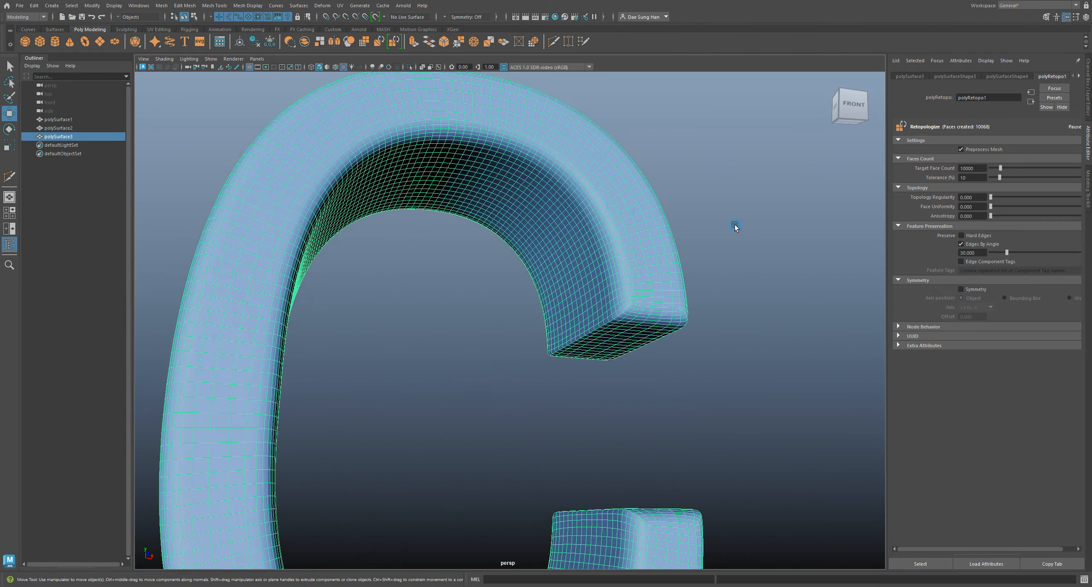
Step: Inspect the shaded rounded edges of the letter C from several angles, then look over all three letters together
click(735, 225)
alt+drag(646, 295, 674, 311)
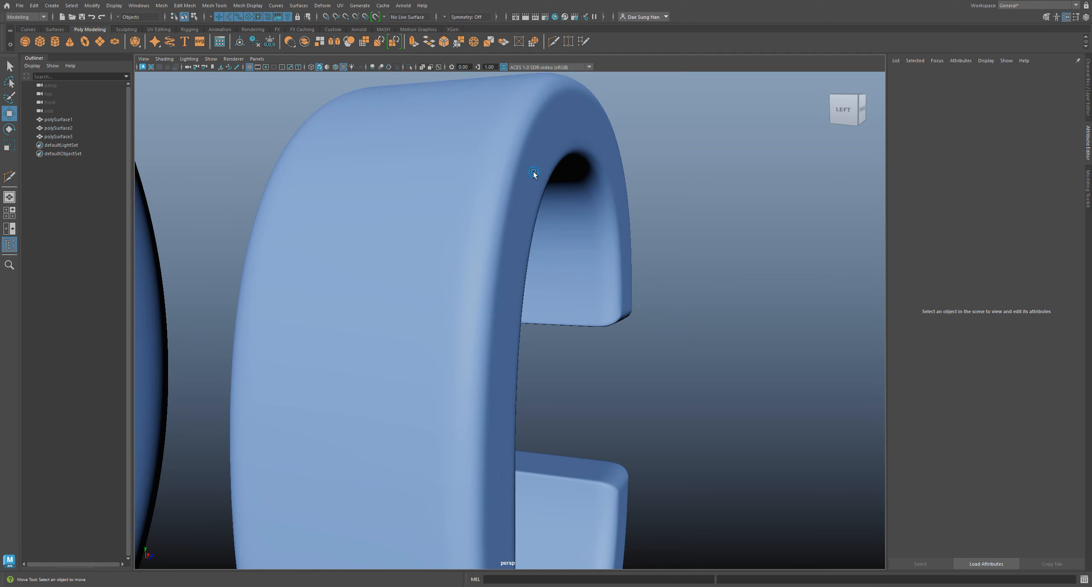
alt+drag(533, 173, 455, 169)
alt+drag(576, 221, 654, 372)
alt+right_drag(655, 372, 273, 324)
alt+drag(273, 324, 228, 315)
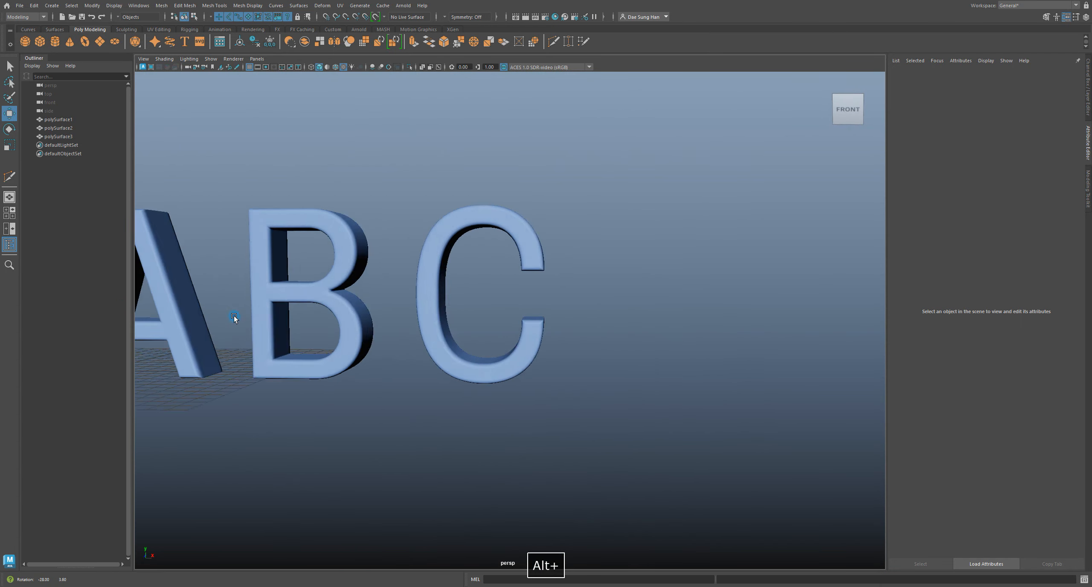
alt+middle_drag(227, 316, 493, 327)
alt+right_drag(493, 327, 531, 281)
drag(531, 281, 598, 342)
Step: Show the object channels and review the retopology input settings of the letters A, B and C
click(362, 271)
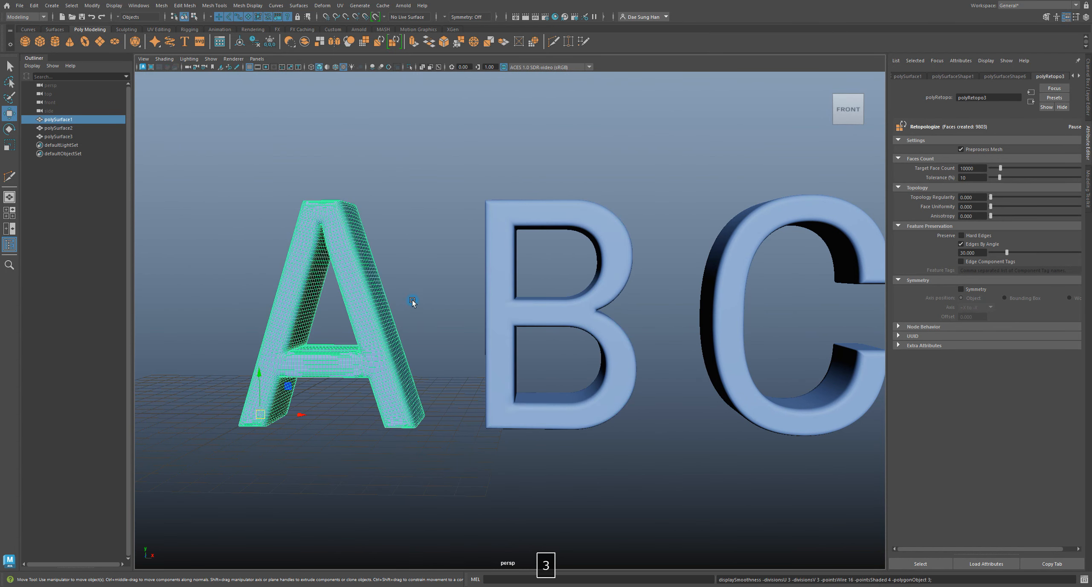
click(561, 246)
click(1088, 90)
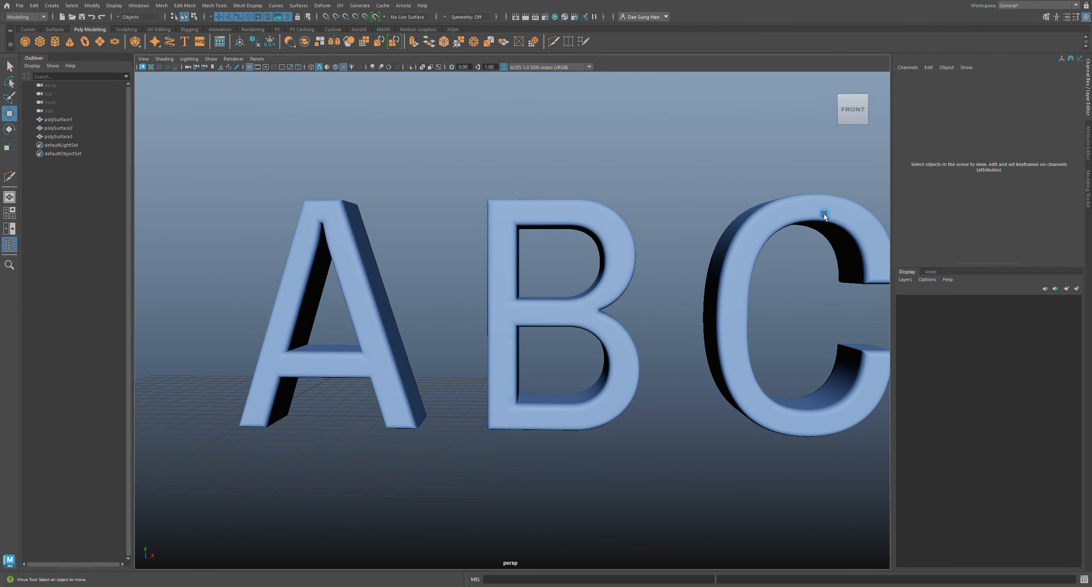
click(332, 227)
alt+drag(263, 243, 546, 225)
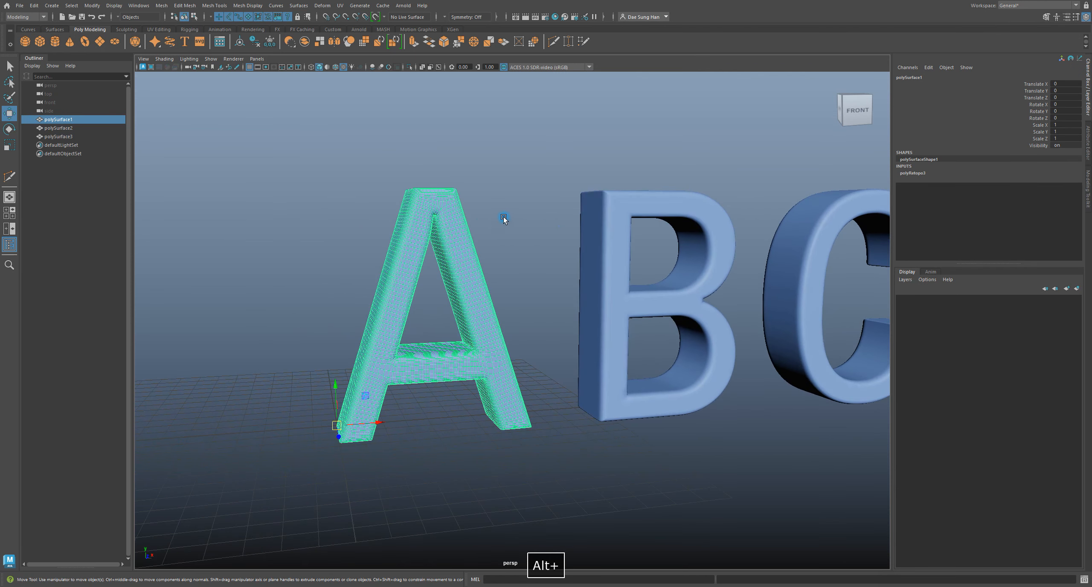
click(914, 174)
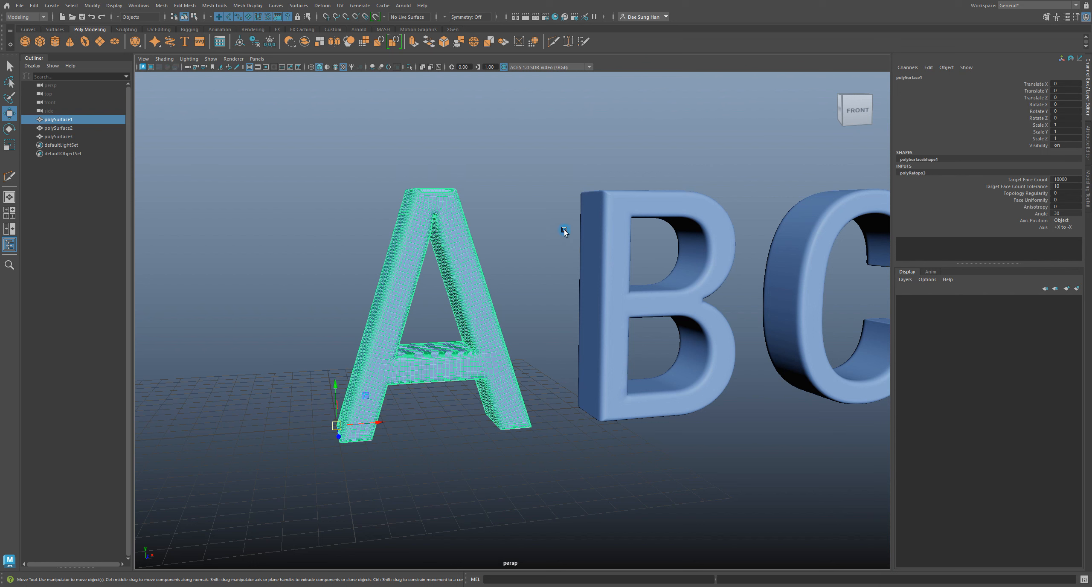
click(649, 237)
click(914, 174)
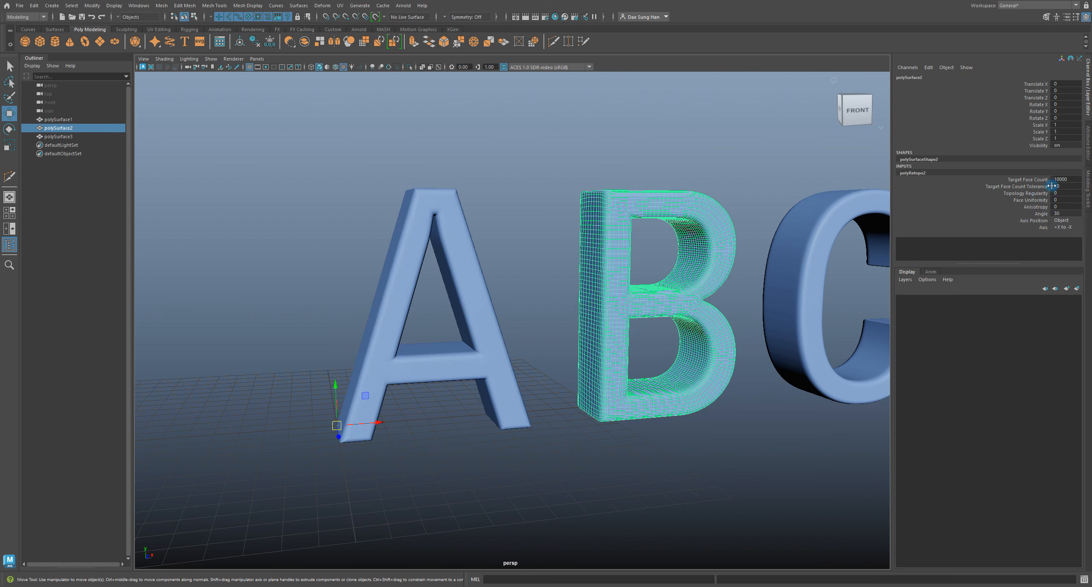
click(846, 226)
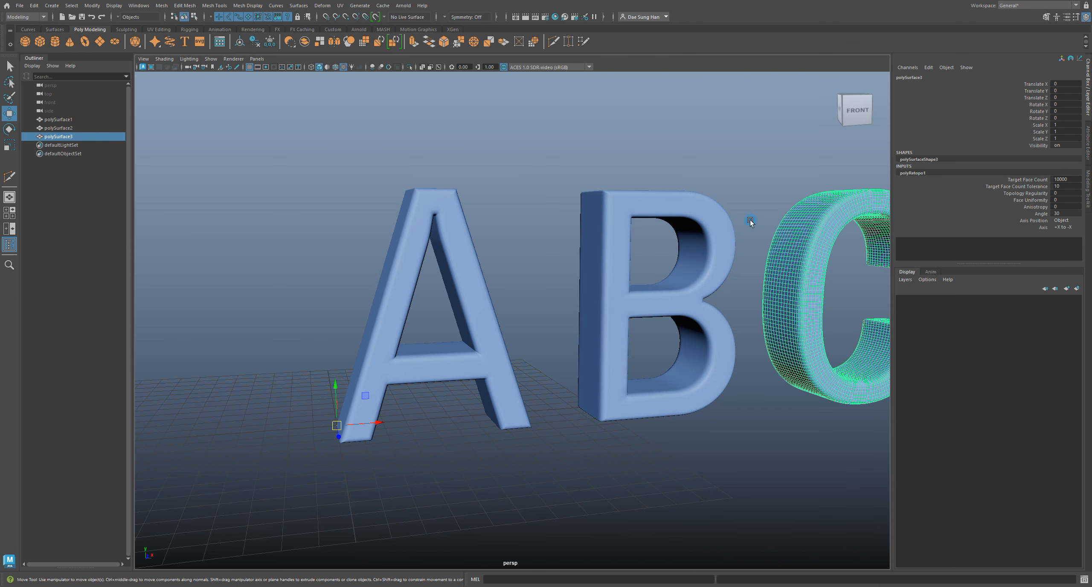
alt+middle_drag(750, 222, 614, 219)
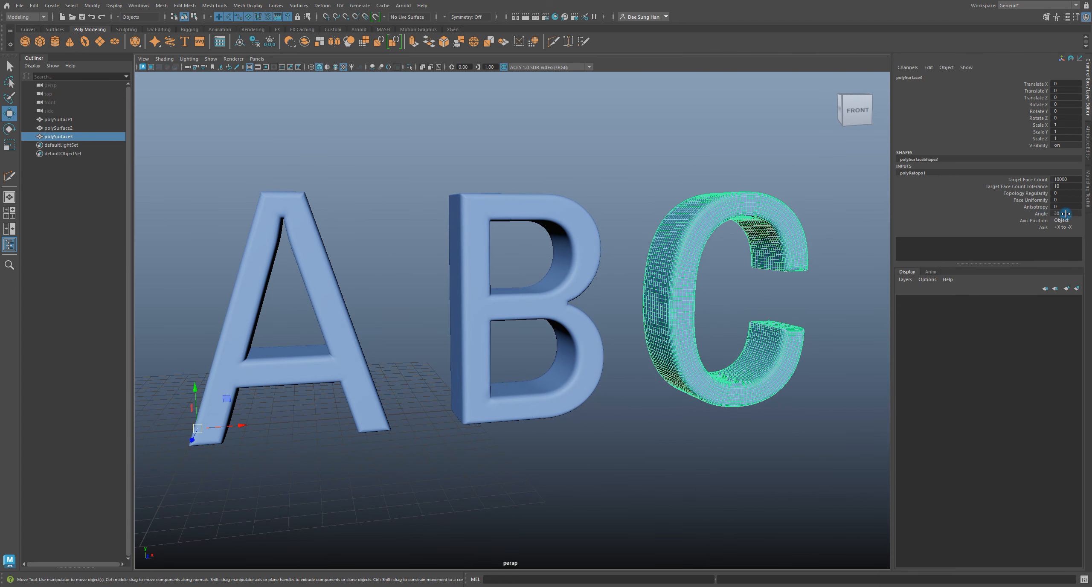
Step: Check the construction history inputs listed for the letters C, B and A, one letter after another
click(816, 234)
scroll(631, 246, down, 3)
alt+drag(631, 246, 612, 242)
click(700, 269)
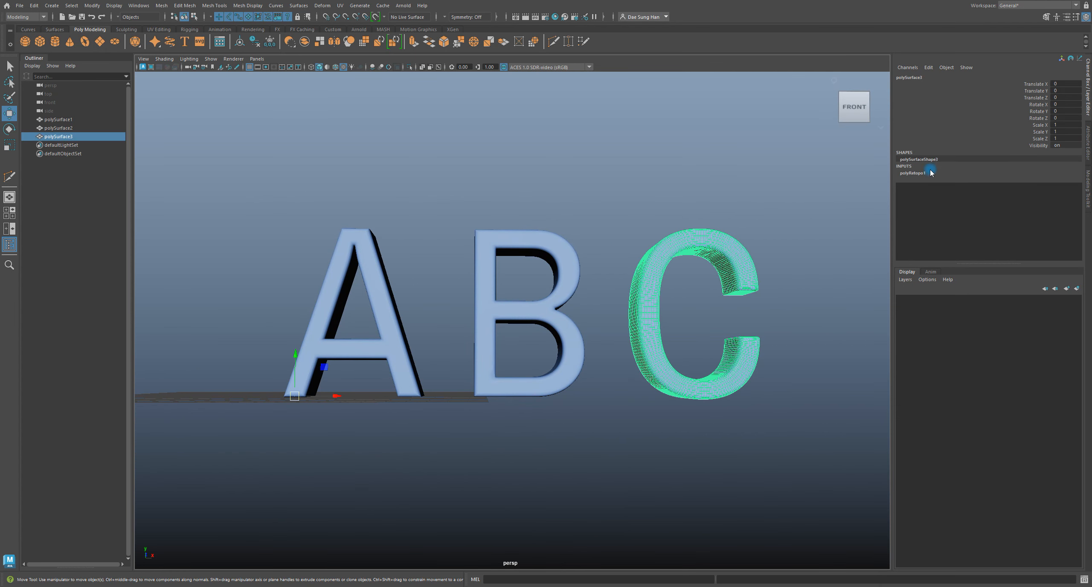
click(556, 250)
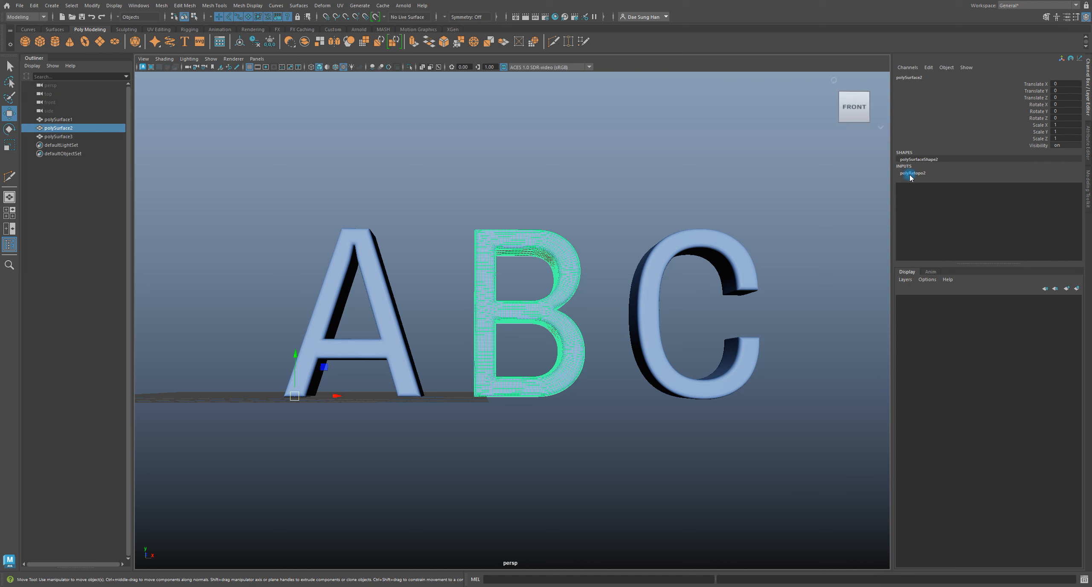
click(337, 267)
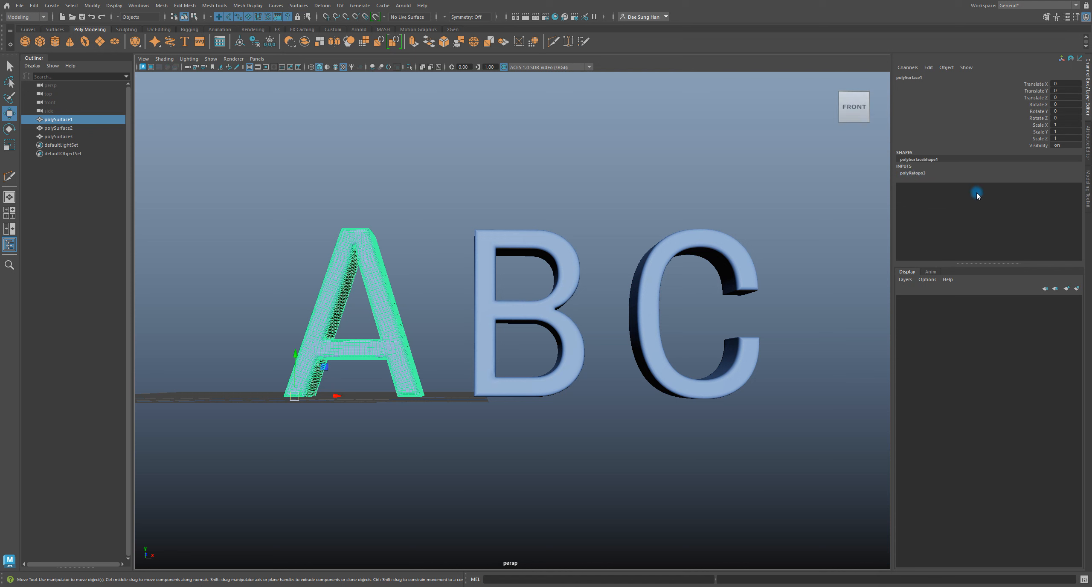
alt+drag(563, 248, 541, 244)
key(w)
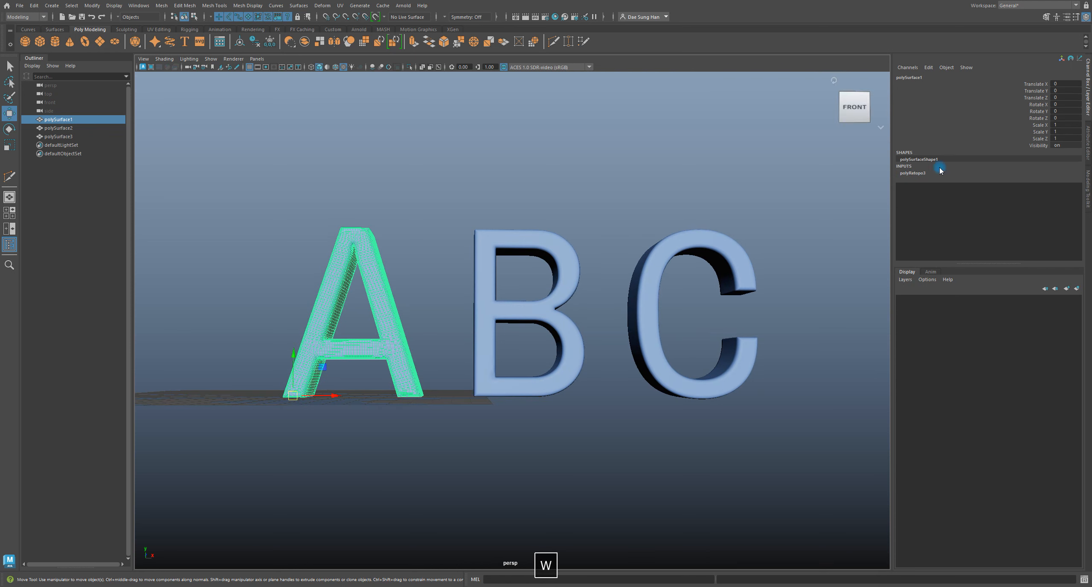
Step: Select all three letters and delete their construction history
drag(310, 187, 763, 275)
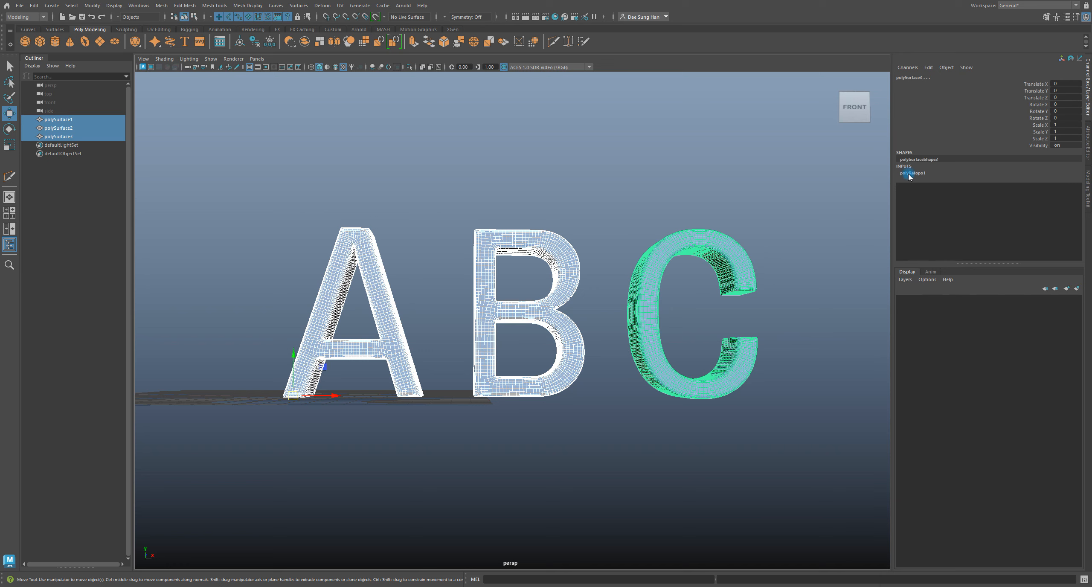
alt+drag(618, 269, 331, 280)
mouse_move(507, 295)
alt+mouse_down()
mouse_move(488, 288)
mouse_move(505, 294)
alt+mouse_up()
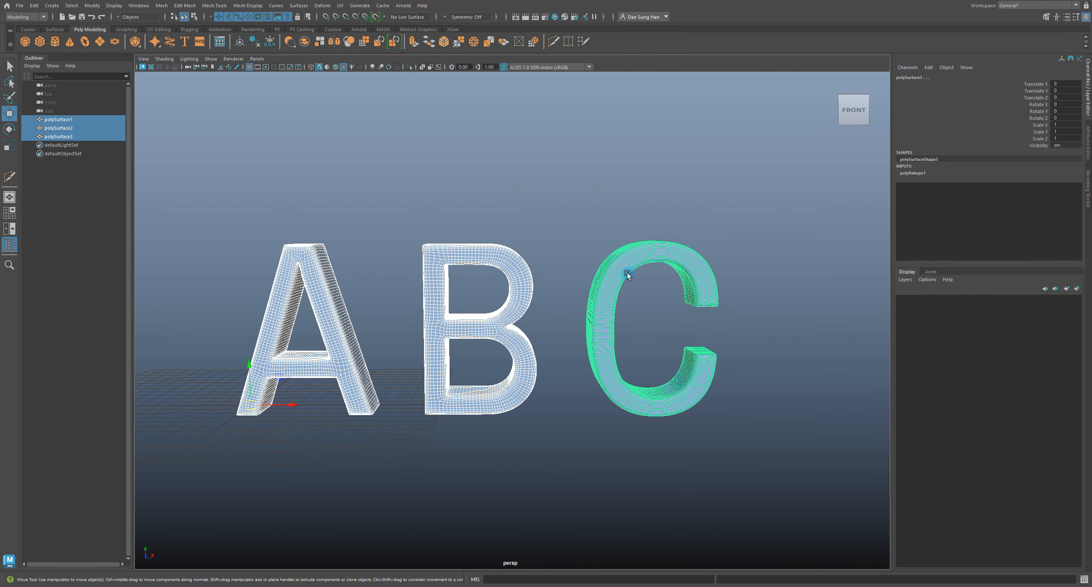
alt+right_drag(516, 234, 605, 244)
click(907, 178)
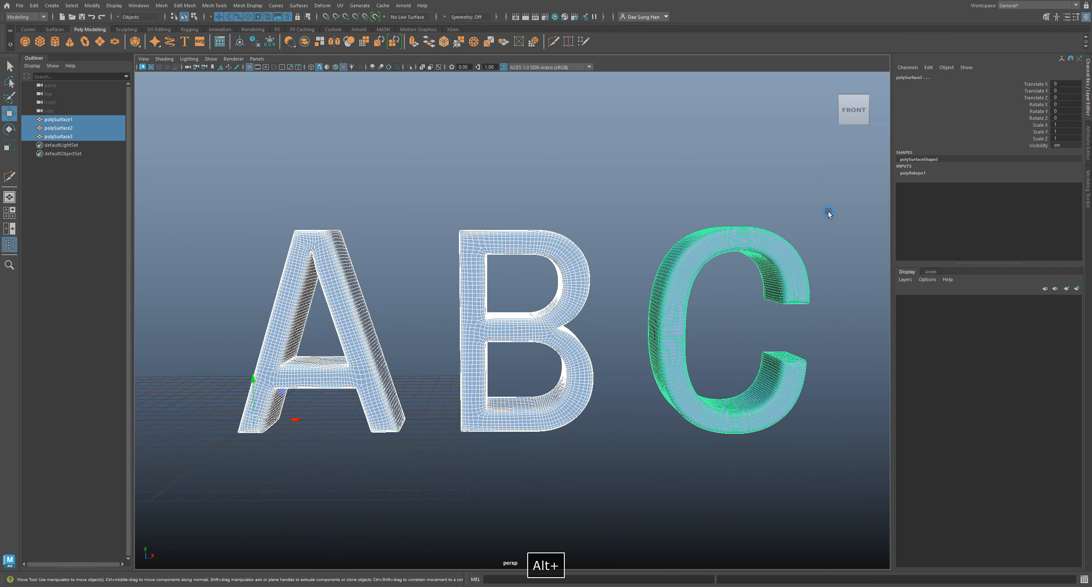
alt+middle_drag(603, 296, 558, 283)
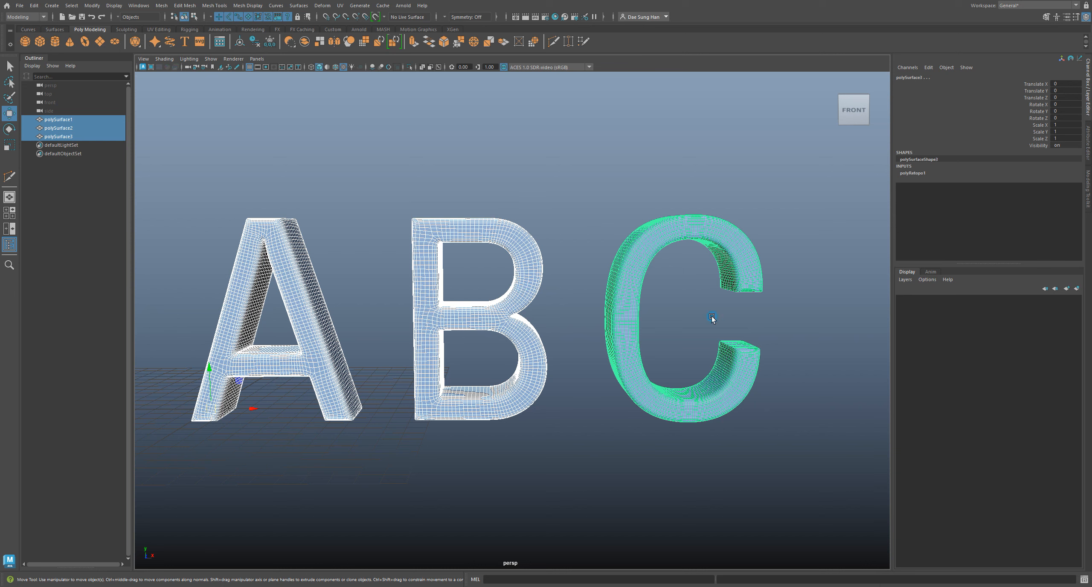
alt+drag(791, 236, 649, 219)
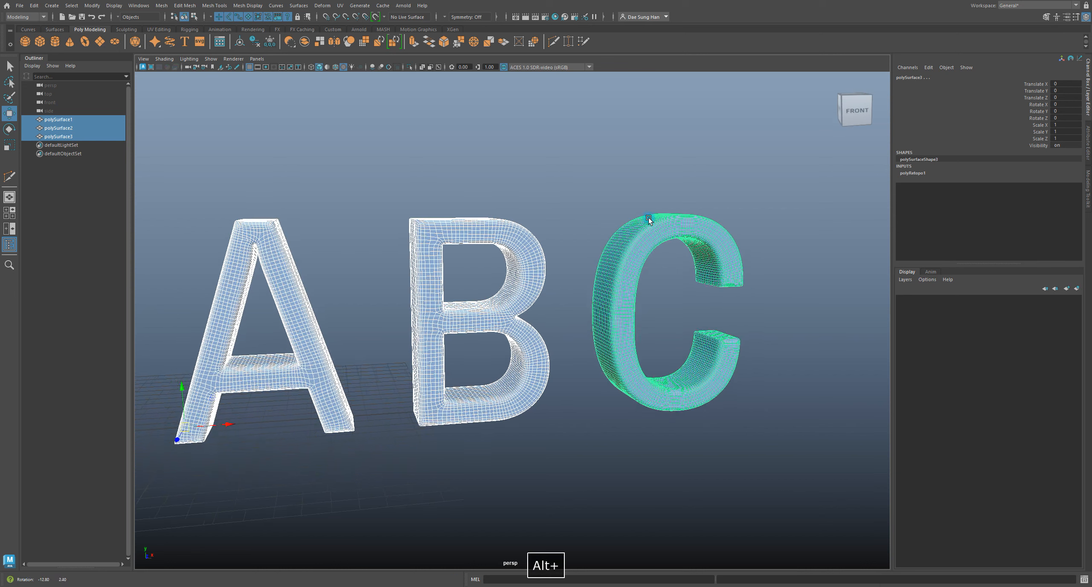
alt+drag(763, 245, 950, 193)
alt+drag(701, 246, 461, 281)
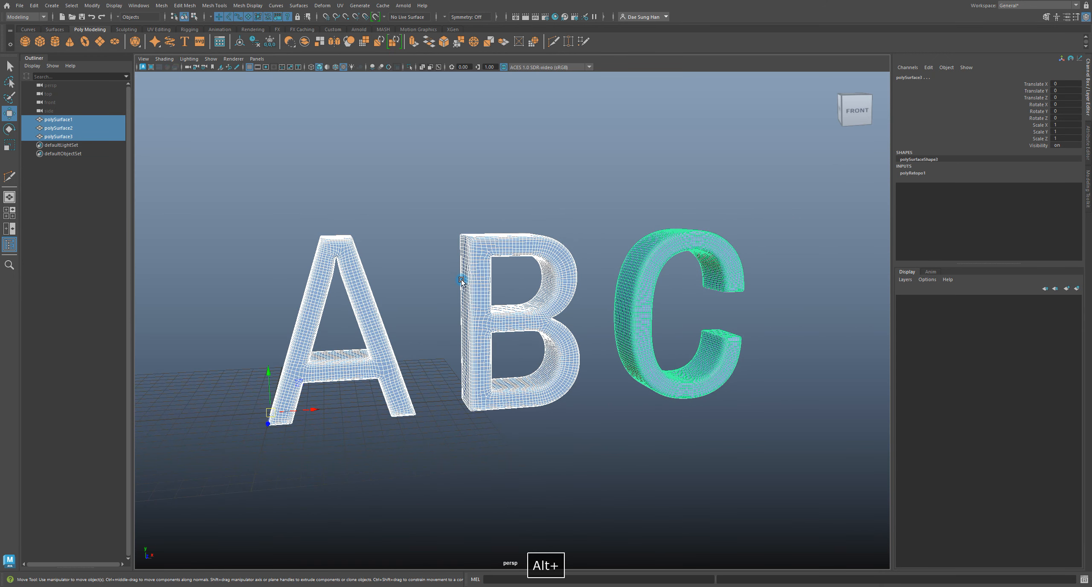
drag(361, 203, 806, 446)
click(33, 6)
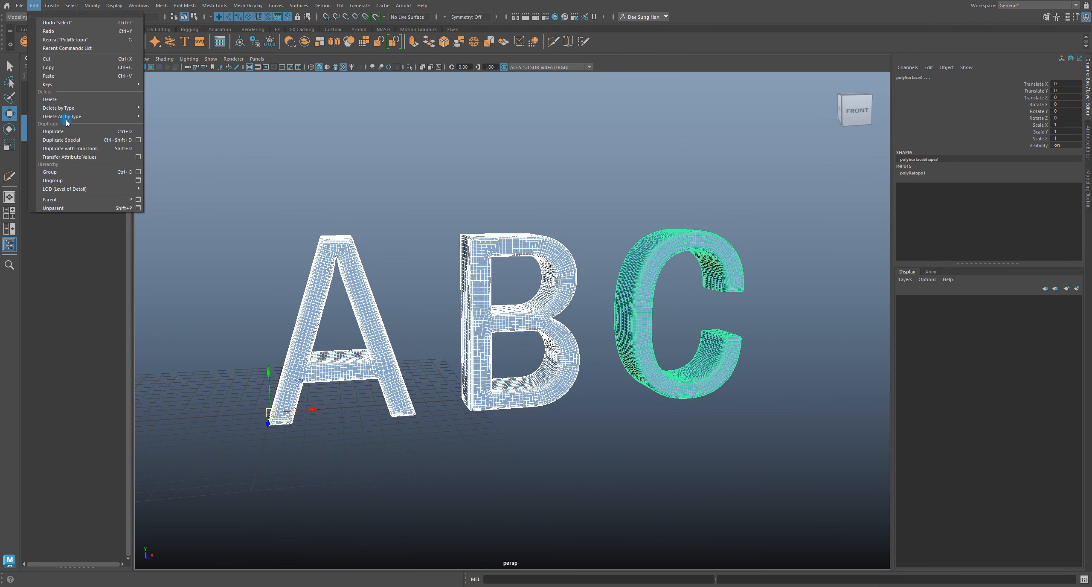
mouse_move(70, 107)
click(175, 109)
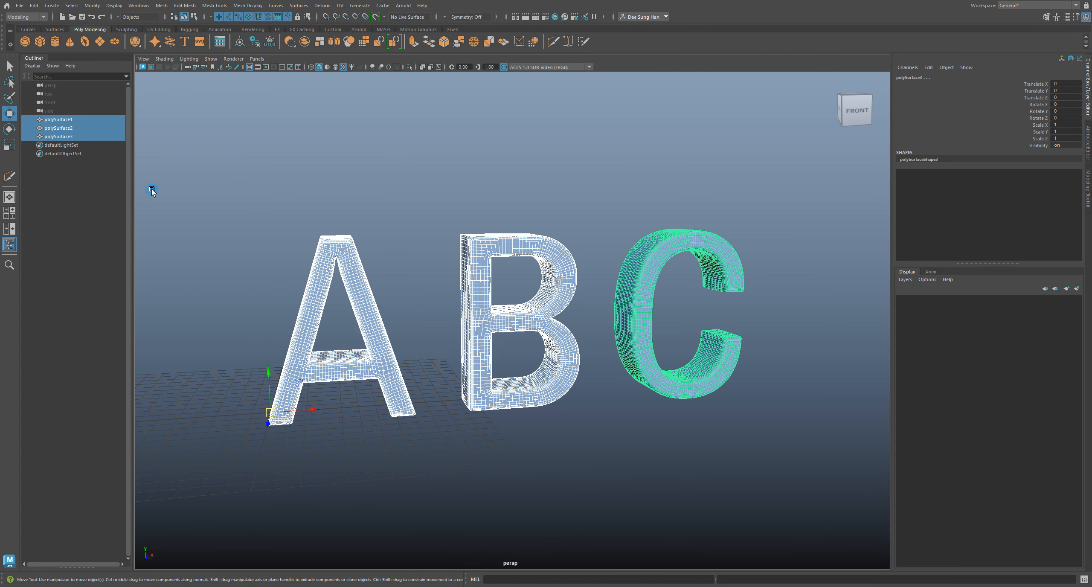
Step: Rename the letter objects polySurface1, polySurface2 and polySurface3 as _A_, _B_ and _C_
click(164, 208)
click(59, 119)
double_click(60, 119)
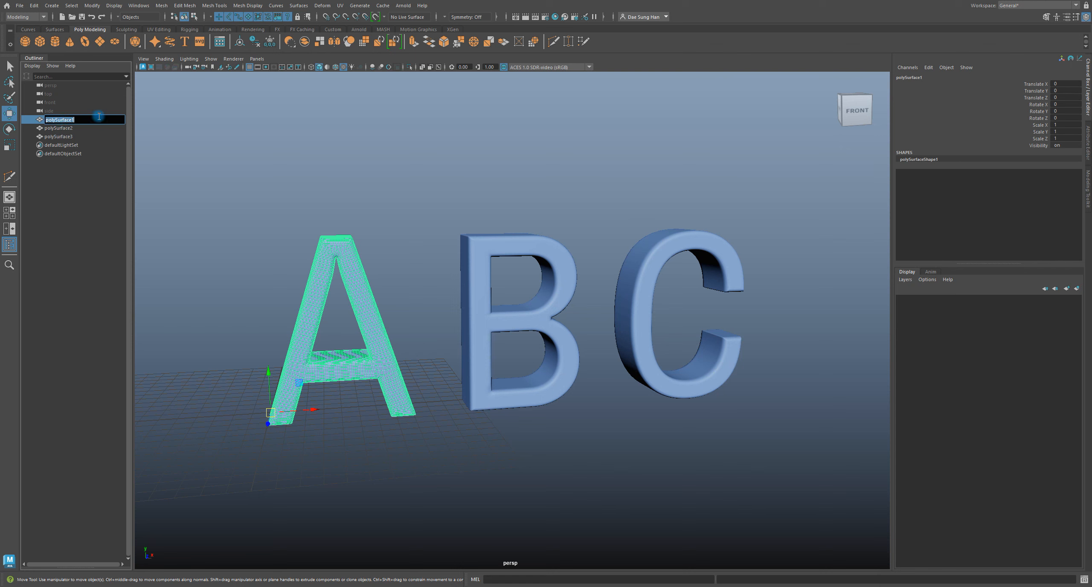
text(_A_)
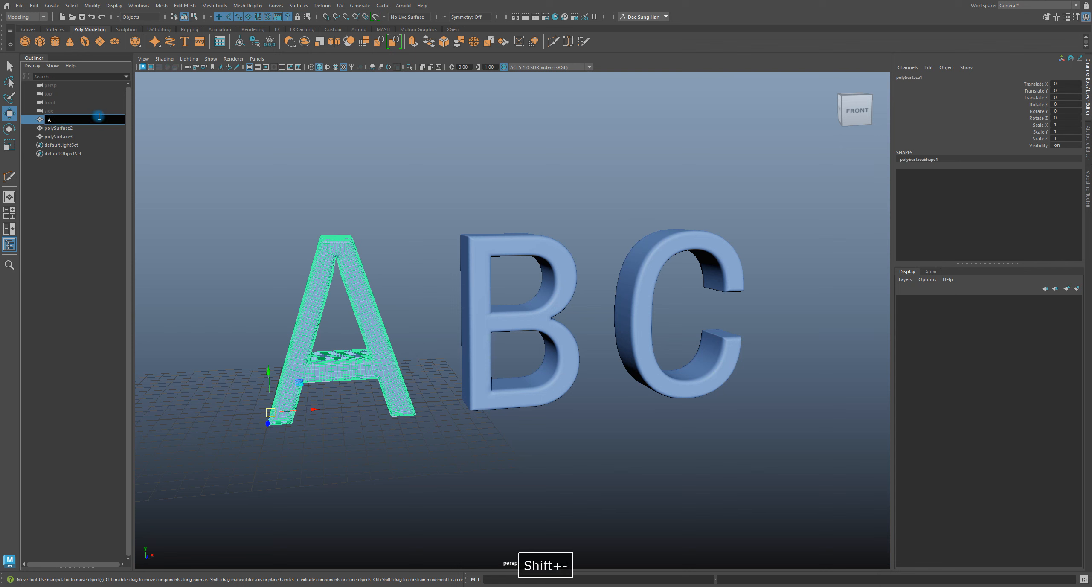
key(Return)
double_click(64, 128)
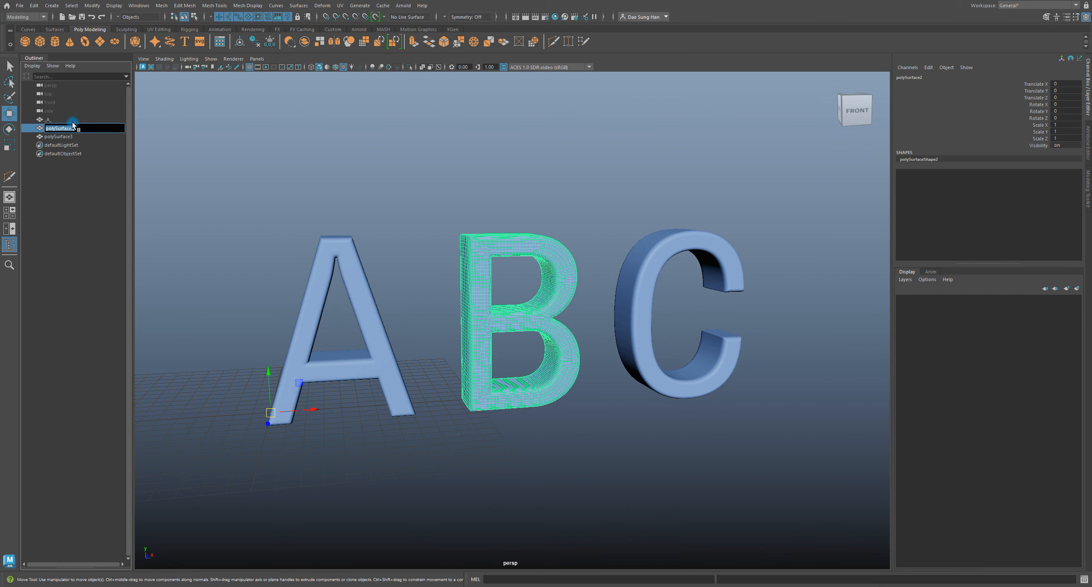
text(_B_)
key(Return)
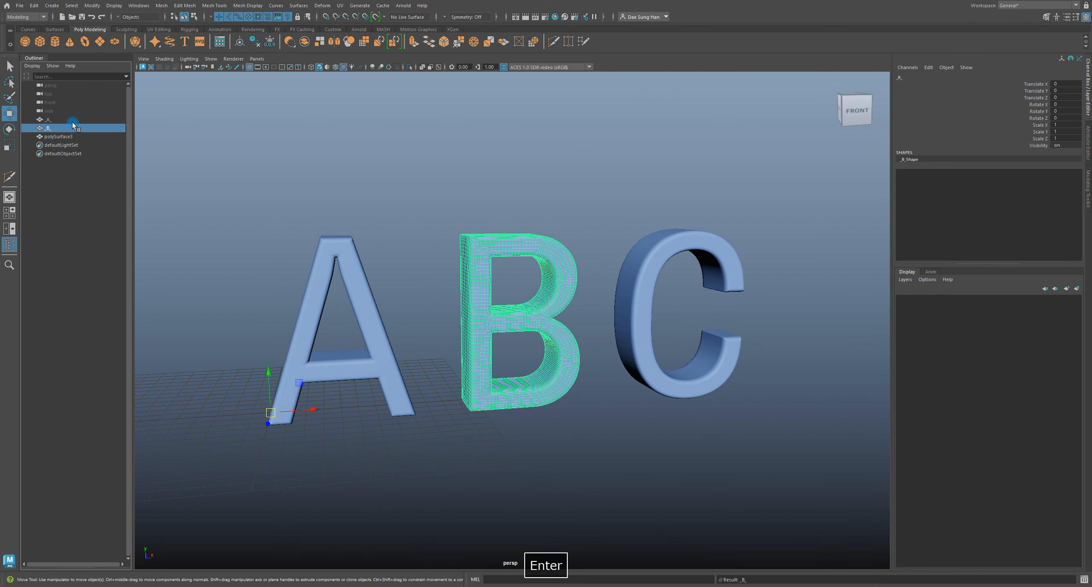
double_click(67, 136)
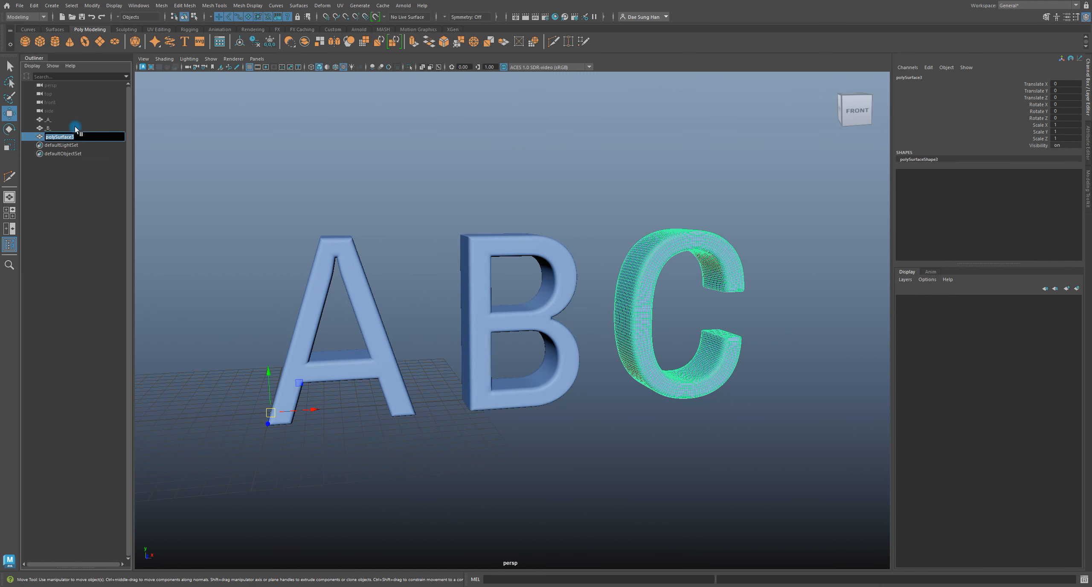
text(_C_)
key(Return)
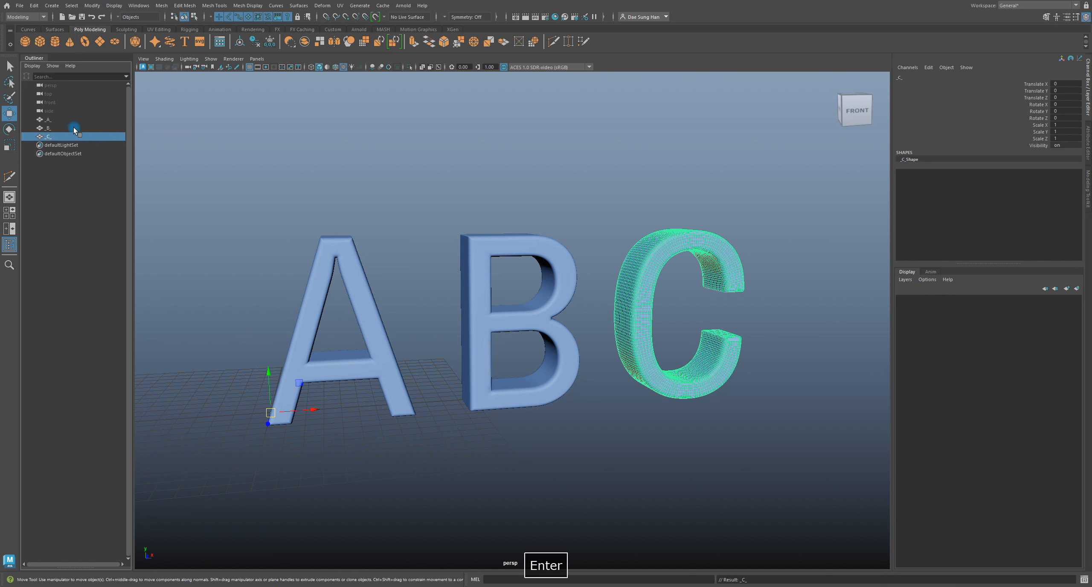
Step: Select the letter C and examine where its pivot lies in the perspective view and in the front view
click(648, 430)
alt+drag(647, 430, 621, 397)
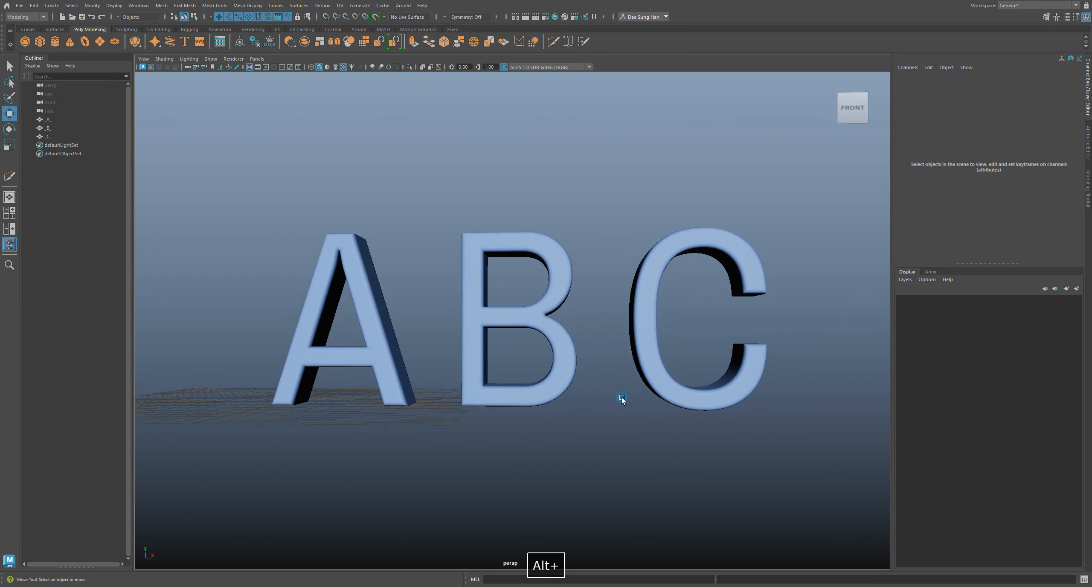
click(634, 349)
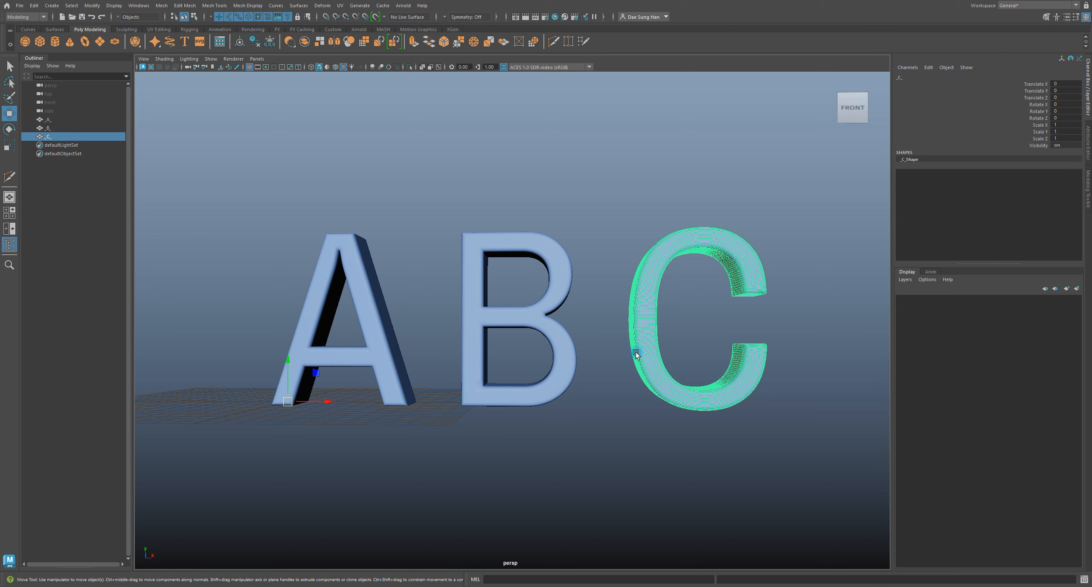
alt+drag(649, 370, 611, 320)
click(598, 398)
click(673, 383)
key(space)
key(space)
alt+right_drag(500, 402, 348, 343)
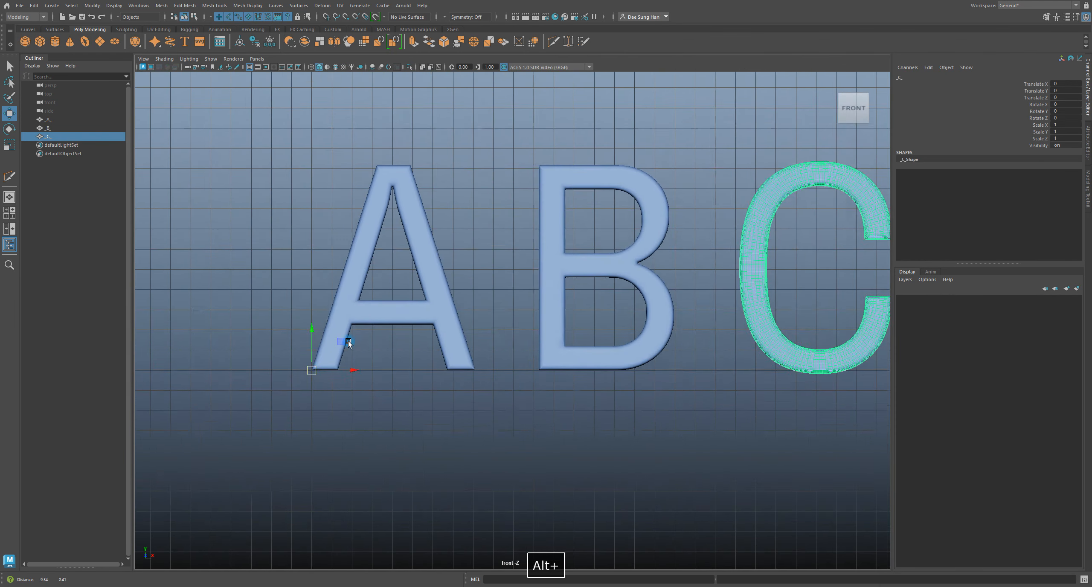
alt+middle_drag(348, 342, 278, 364)
alt+middle_drag(574, 395, 524, 406)
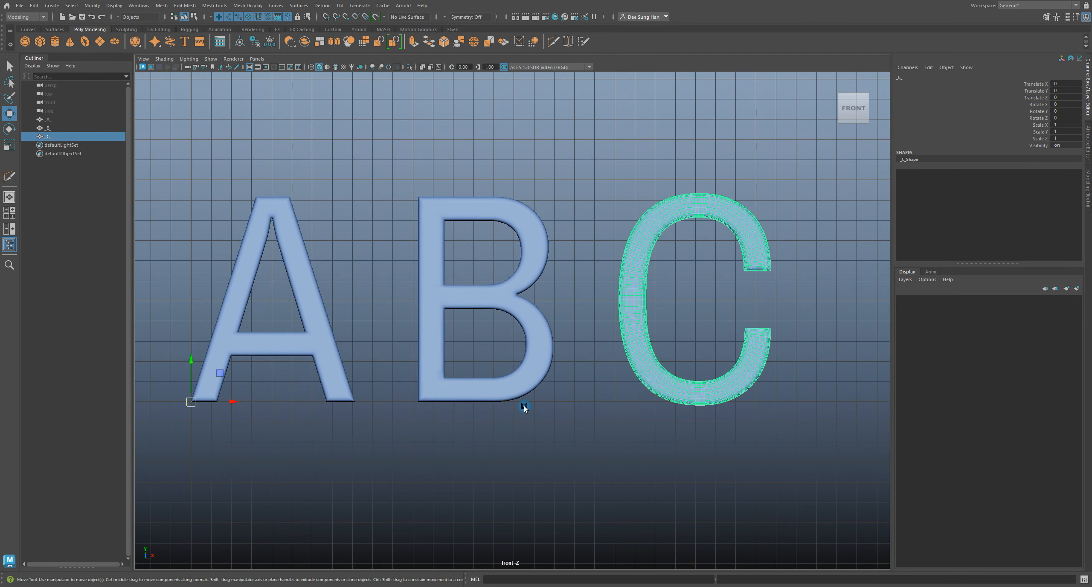
Step: Select the letters A, B and C together and center the pivot of each one
drag(231, 235, 778, 348)
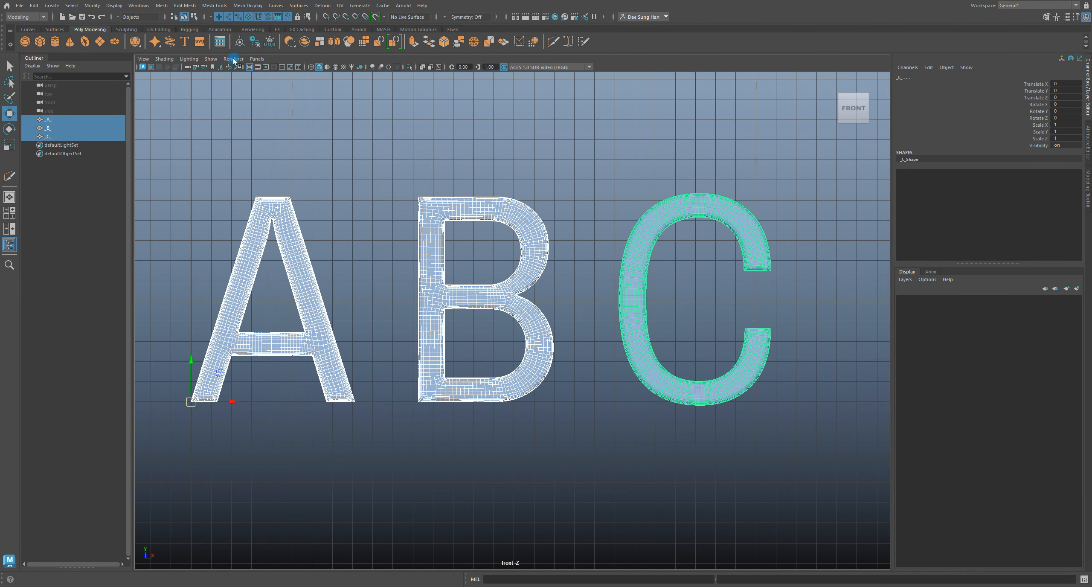
click(92, 5)
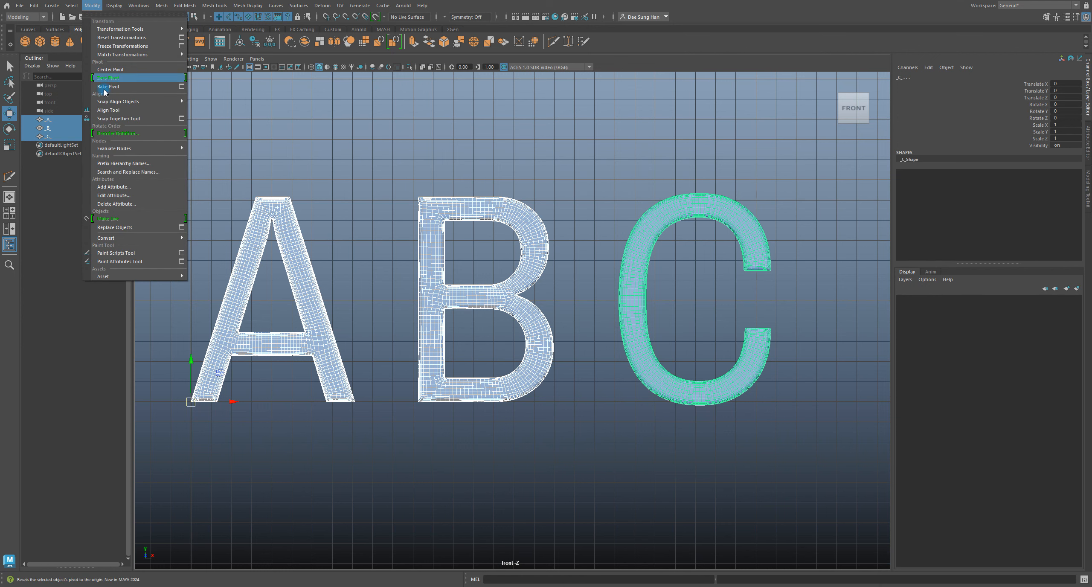
click(115, 69)
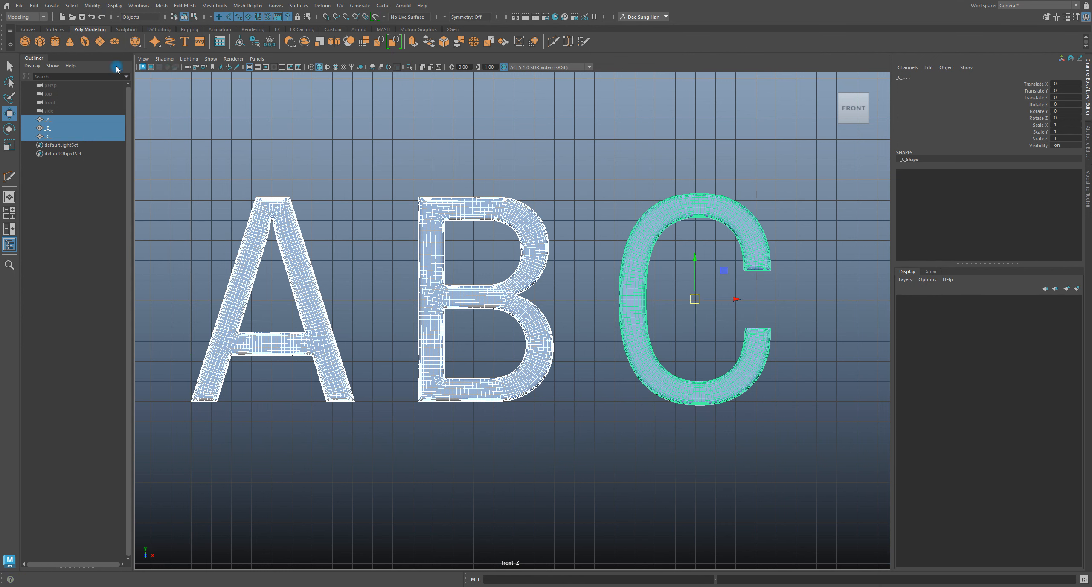
Step: Select the letters C, B and A one after another to check their pivot positions
click(590, 445)
click(656, 386)
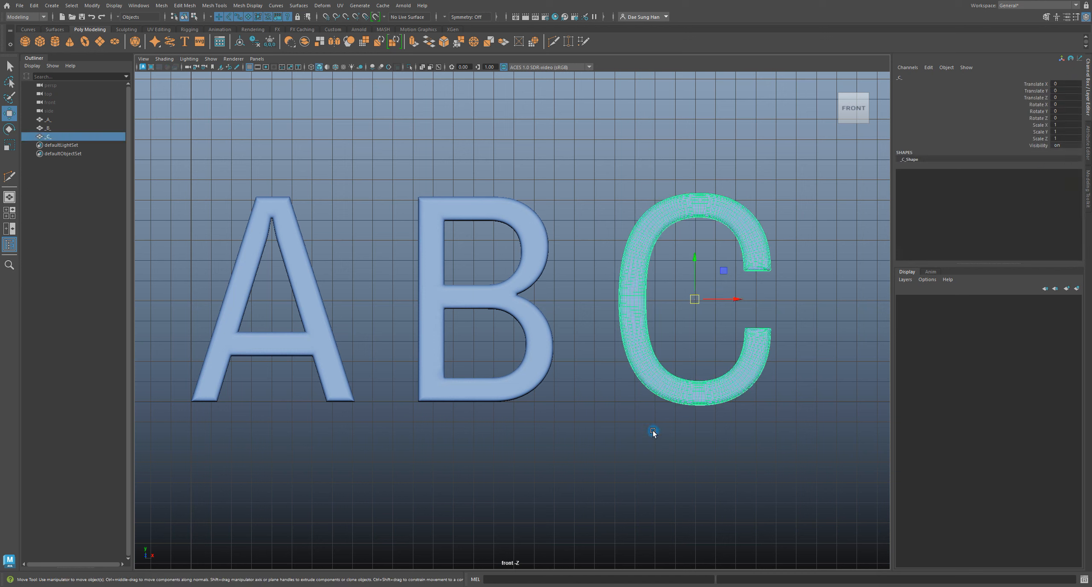
drag(505, 336, 505, 334)
drag(284, 351, 283, 350)
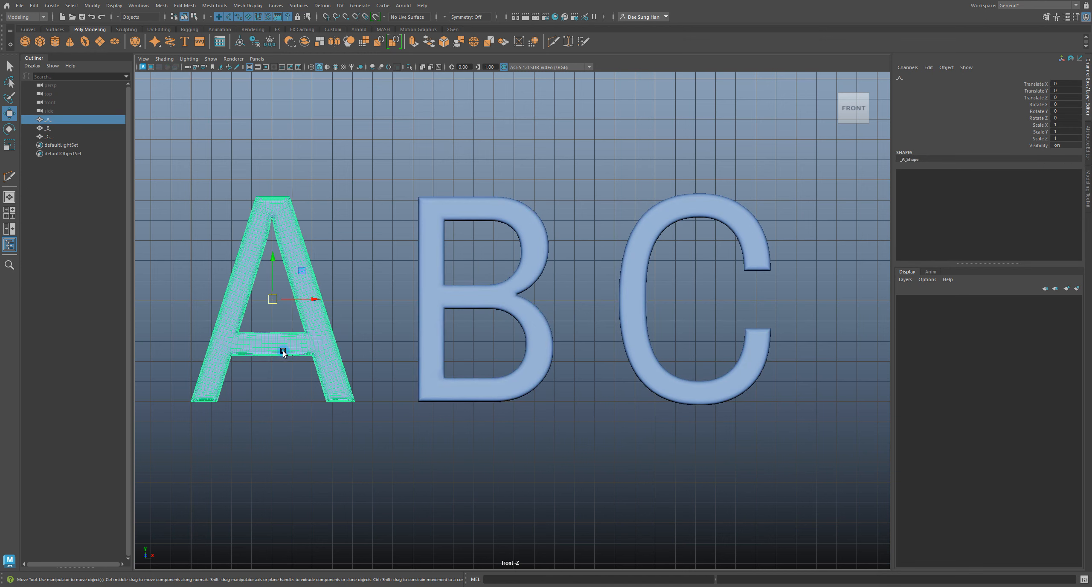
Step: Select the letter C and examine its pivot and lower curve up close in the front view
click(706, 378)
alt+middle_drag(706, 300, 543, 255)
alt+right_drag(543, 254, 658, 306)
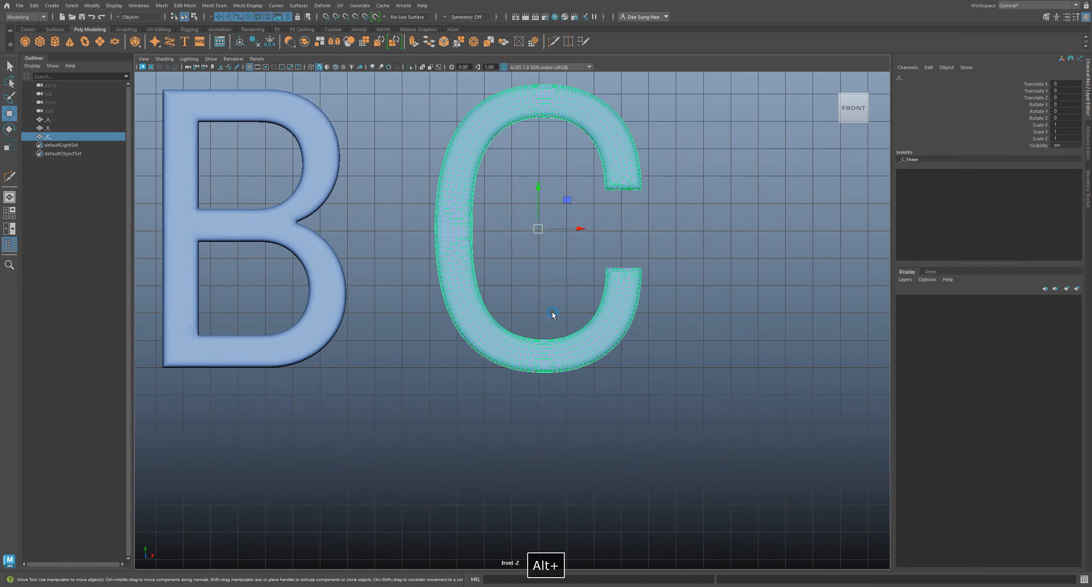
alt+middle_drag(657, 306, 707, 327)
alt+middle_drag(480, 333, 411, 318)
alt+right_drag(411, 318, 421, 349)
alt+middle_drag(421, 348, 610, 354)
alt+right_drag(610, 353, 743, 322)
alt+middle_drag(744, 323, 410, 329)
alt+right_drag(410, 330, 743, 350)
alt+middle_drag(744, 350, 551, 287)
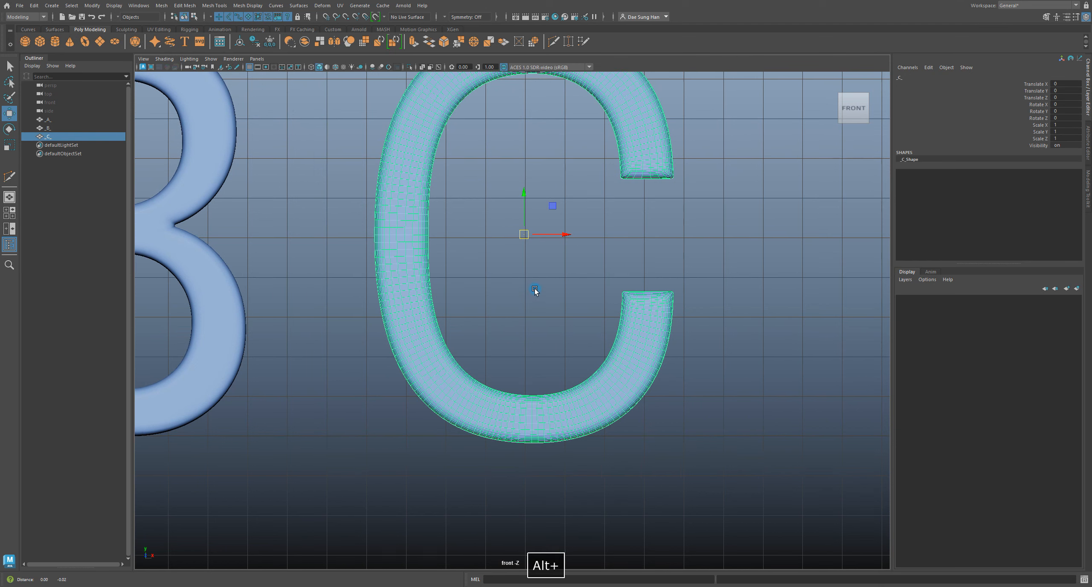
alt+middle_drag(548, 274, 607, 200)
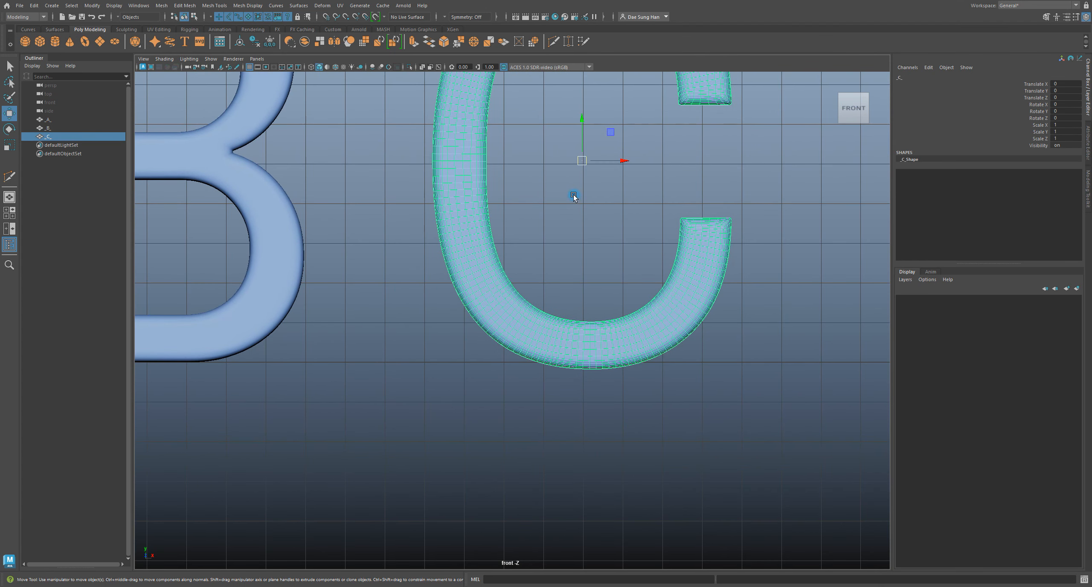
alt+middle_drag(555, 181, 669, 224)
alt+right_drag(670, 224, 229, 233)
alt+middle_drag(229, 233, 261, 234)
Step: Select the letters A and B together and hide them, leaving nothing selected
drag(313, 206, 525, 276)
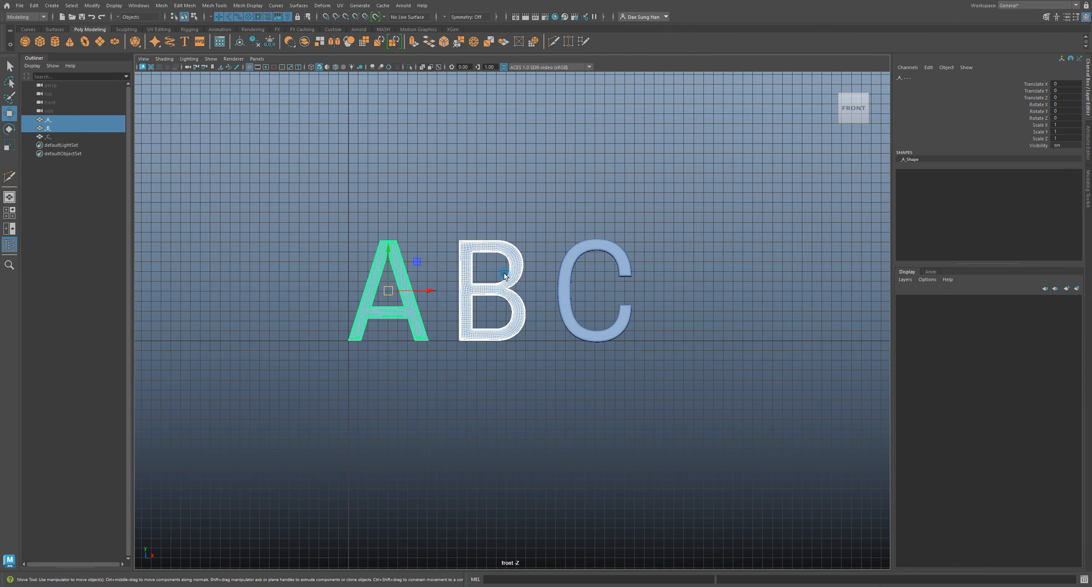
key(h)
click(560, 406)
Step: Move the pivot of the letter C straight down to the lowest edge of its bottom curve
click(565, 314)
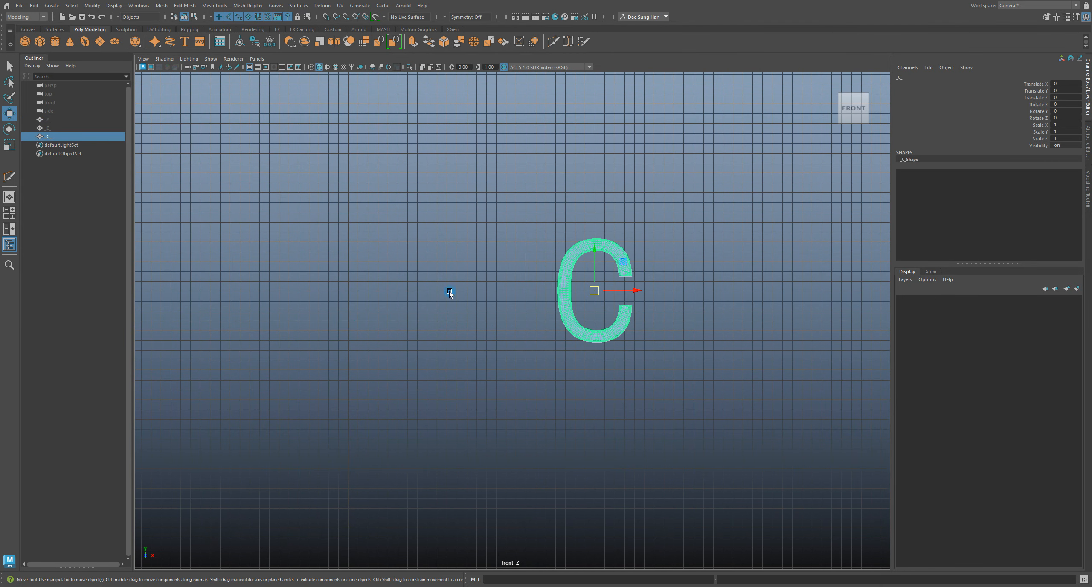
alt+right_drag(448, 294, 709, 334)
alt+middle_drag(710, 335, 509, 407)
alt+right_drag(509, 408, 590, 308)
alt+middle_drag(589, 308, 588, 282)
alt+right_drag(588, 283, 720, 313)
alt+middle_drag(642, 315, 628, 345)
alt+right_drag(628, 345, 541, 324)
alt+middle_drag(299, 333, 582, 334)
alt+right_drag(583, 334, 484, 357)
alt+middle_drag(691, 328, 507, 345)
alt+right_drag(507, 345, 665, 399)
alt+middle_drag(607, 365, 543, 347)
alt+right_drag(544, 347, 526, 337)
alt+middle_drag(568, 319, 564, 300)
key(d)
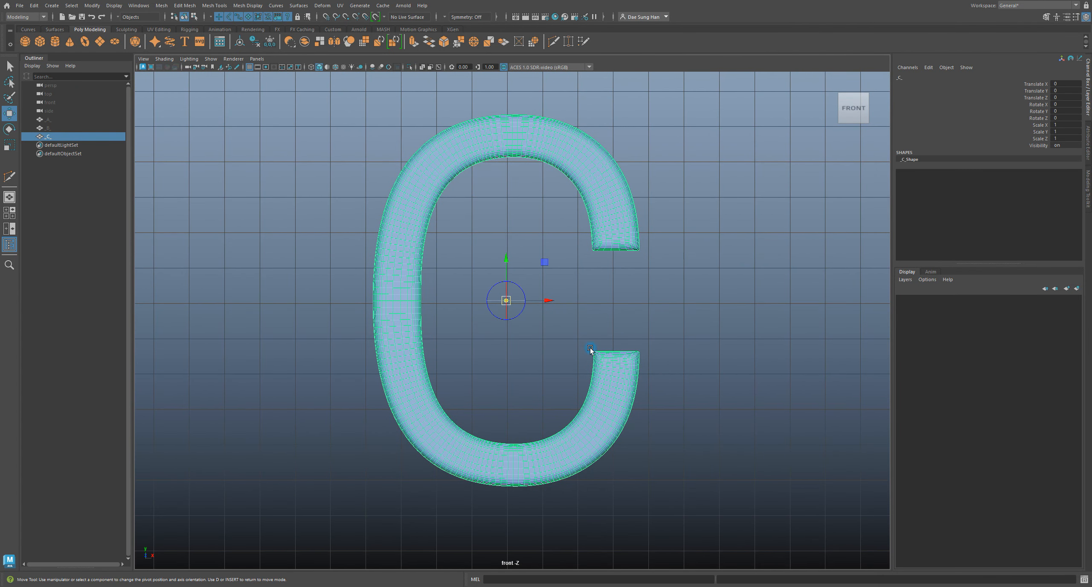
drag(501, 260, 538, 444)
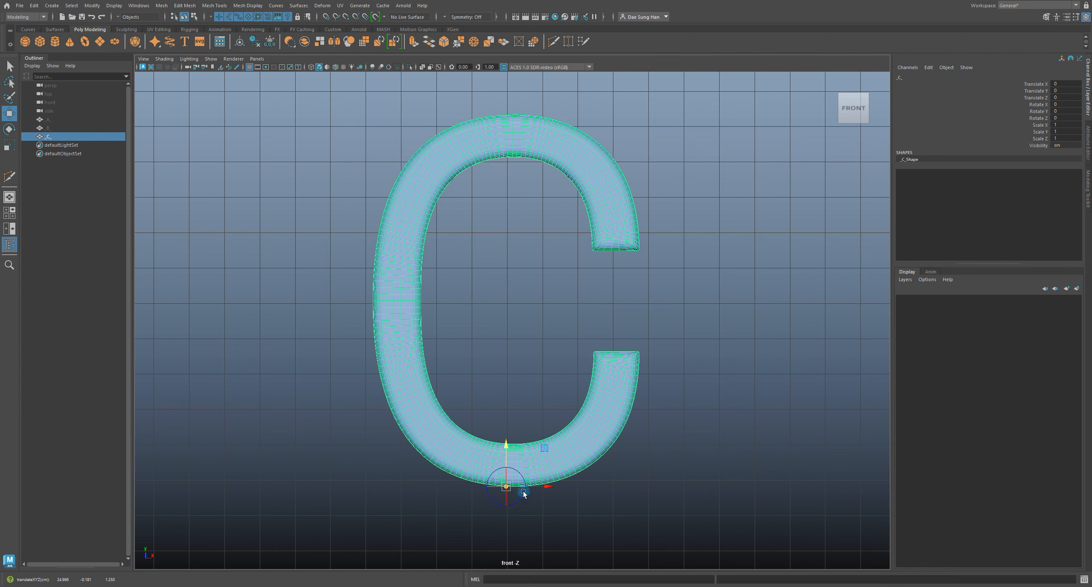
alt+right_drag(507, 491, 699, 395)
alt+right_drag(699, 393, 481, 362)
key(d)
Step: Cycle the viewport background color until it is light gray, so the grid lines stand out
alt+middle_drag(197, 318, 458, 367)
key(alt+b)
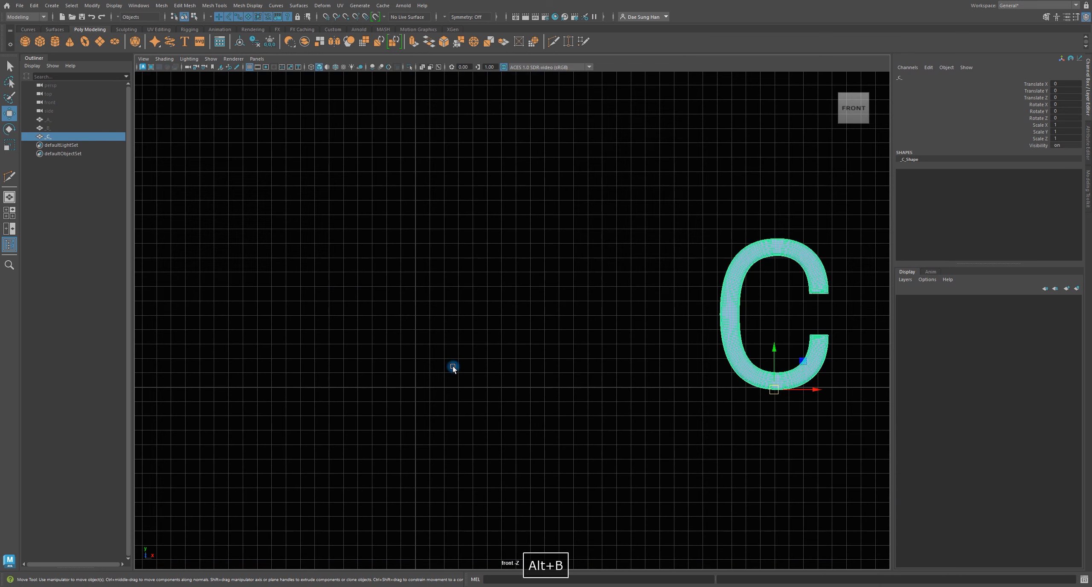
alt+middle_drag(509, 321, 520, 339)
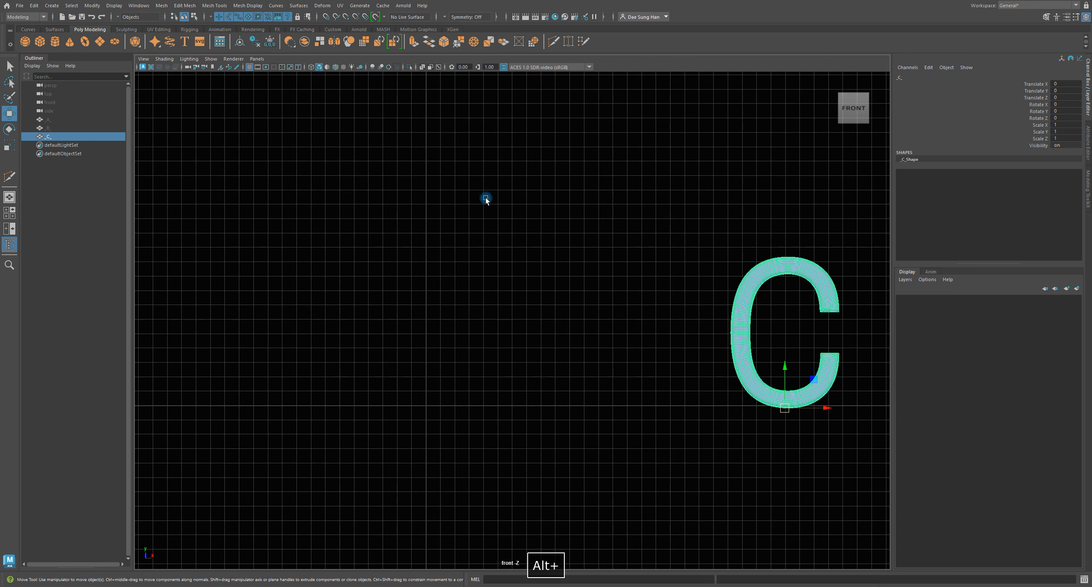
key(alt+b)
key(alt+b)
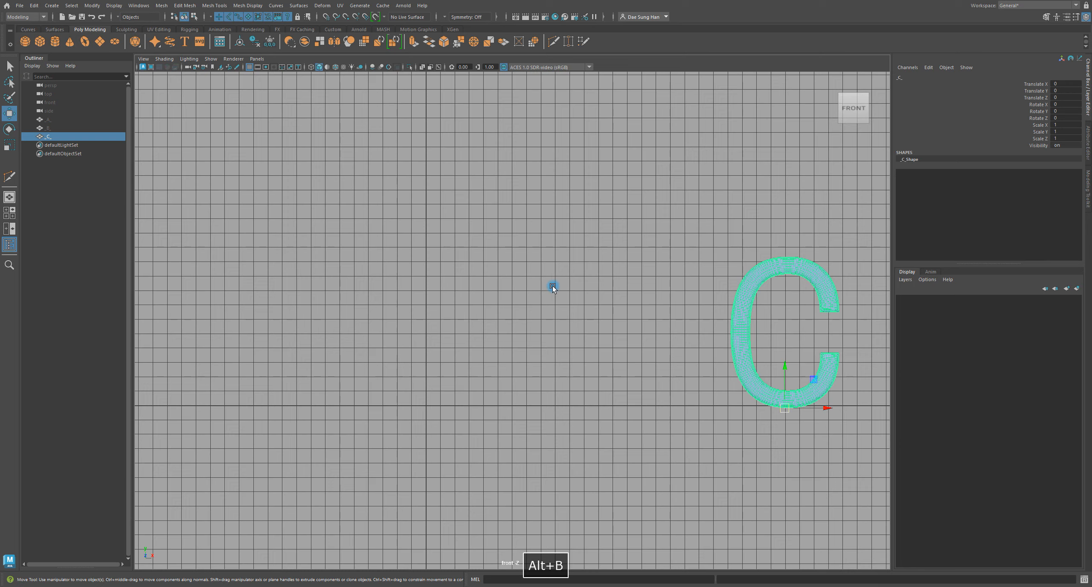
alt+middle_drag(553, 286, 523, 246)
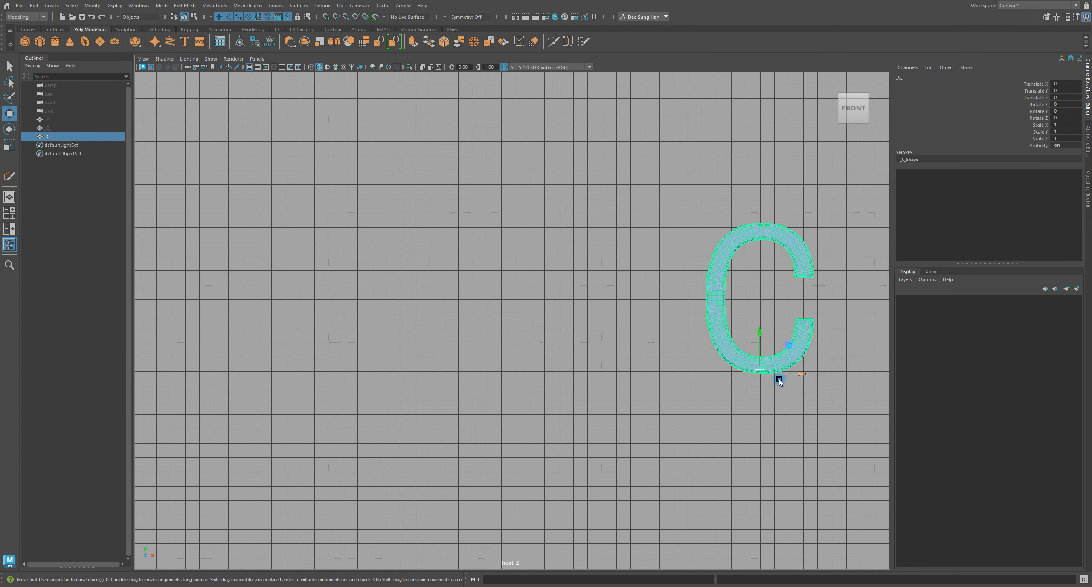
Step: Move the letter C with grid snapping so its pivot lands on the origin in the front view
key(x)
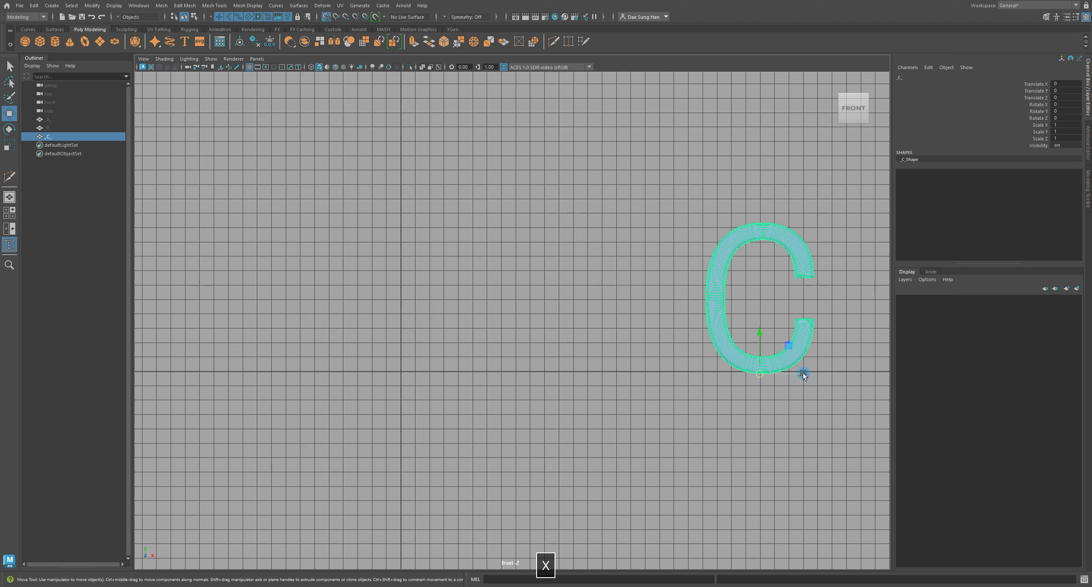
drag(760, 373, 403, 369)
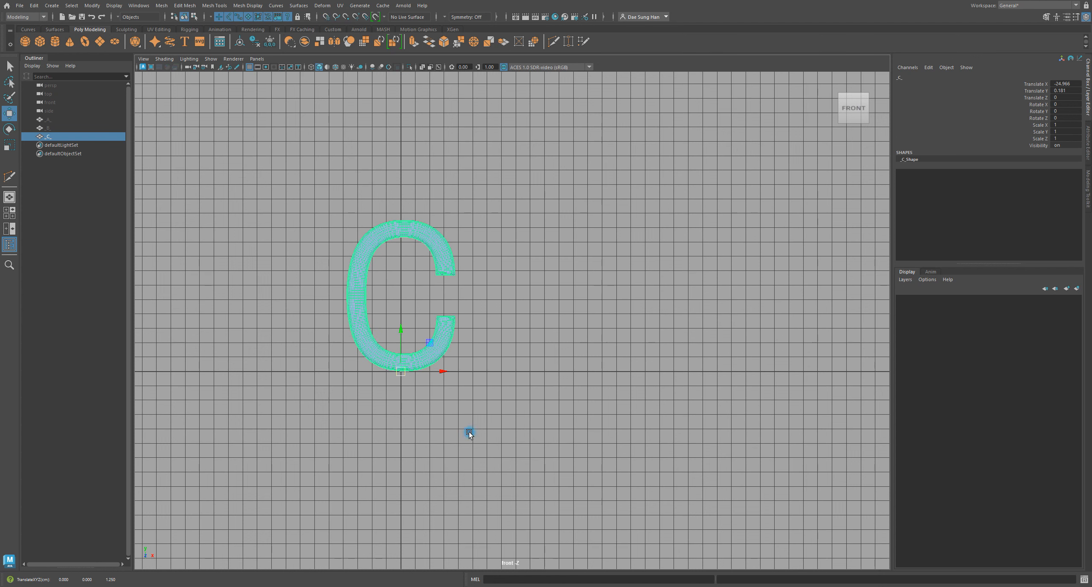
alt+middle_drag(469, 431, 530, 402)
Step: Switch to the top view and grid-snap the letter C onto the origin along the depth axis
key(space)
key(space)
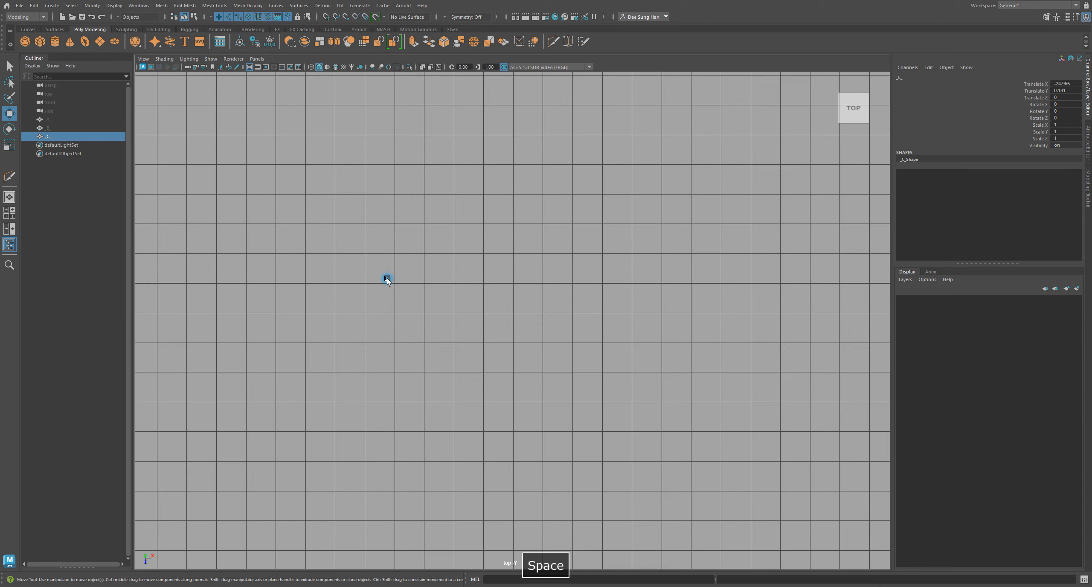
alt+right_drag(497, 271, 518, 348)
key(f)
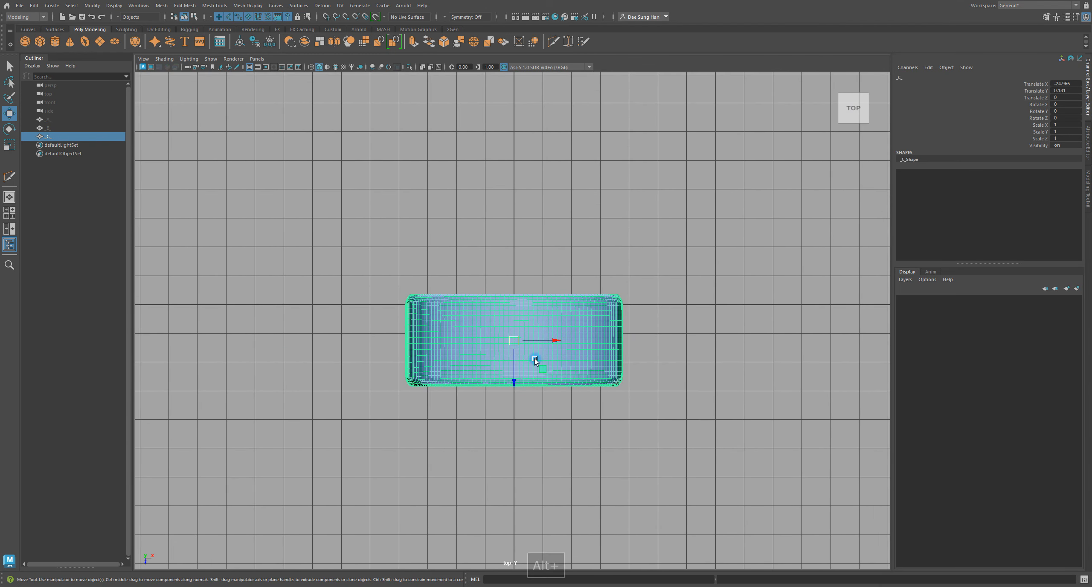
key(x)
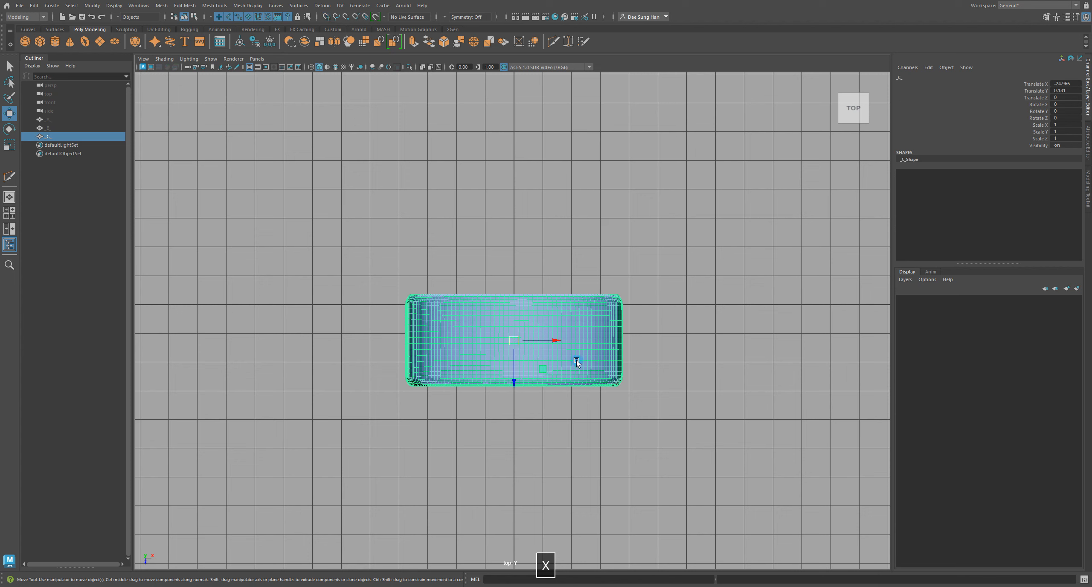
drag(520, 344, 509, 293)
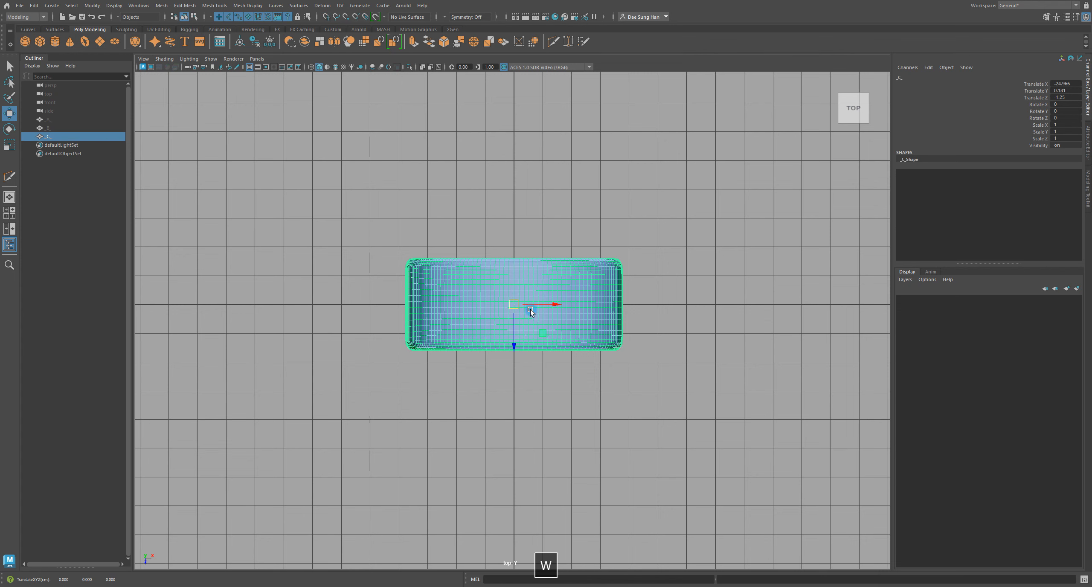
Step: Check the placement of the letter C on the grid in wireframe and in the shaded perspective view
key(4)
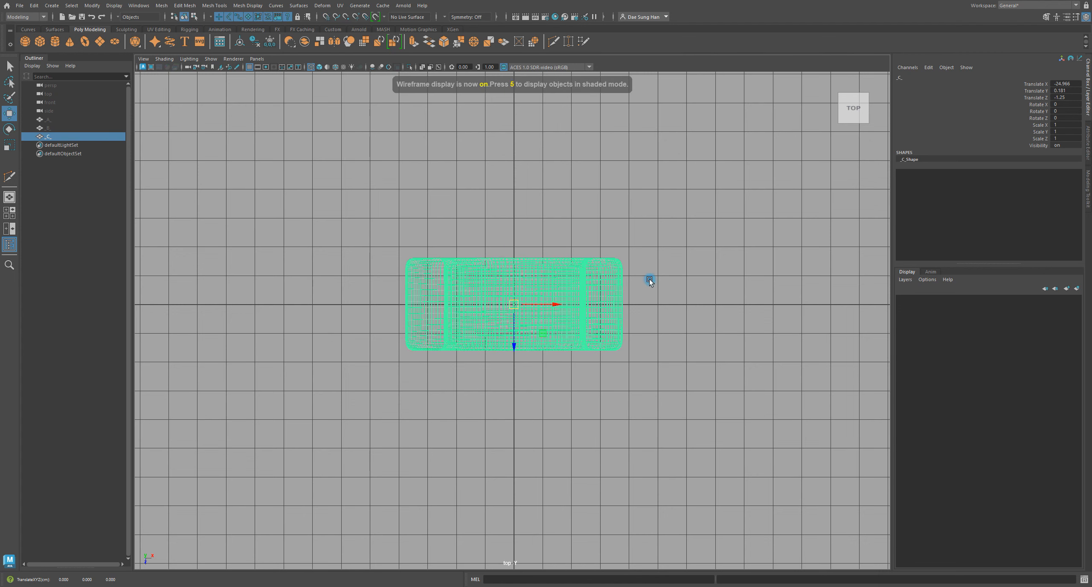
key(space)
key(5)
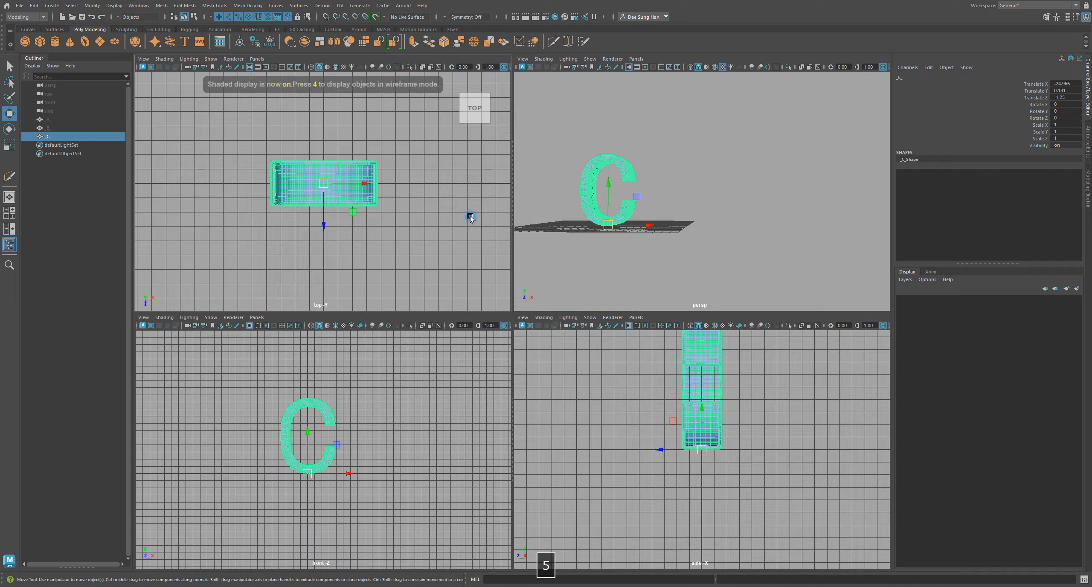
alt+drag(666, 215, 659, 224)
key(space)
mouse_move(547, 284)
alt+mouse_down()
mouse_move(581, 287)
mouse_move(658, 258)
mouse_move(609, 320)
mouse_move(544, 303)
mouse_move(525, 317)
alt+mouse_up()
key(f)
click(726, 329)
alt+drag(623, 372, 699, 369)
alt+right_drag(699, 369, 497, 367)
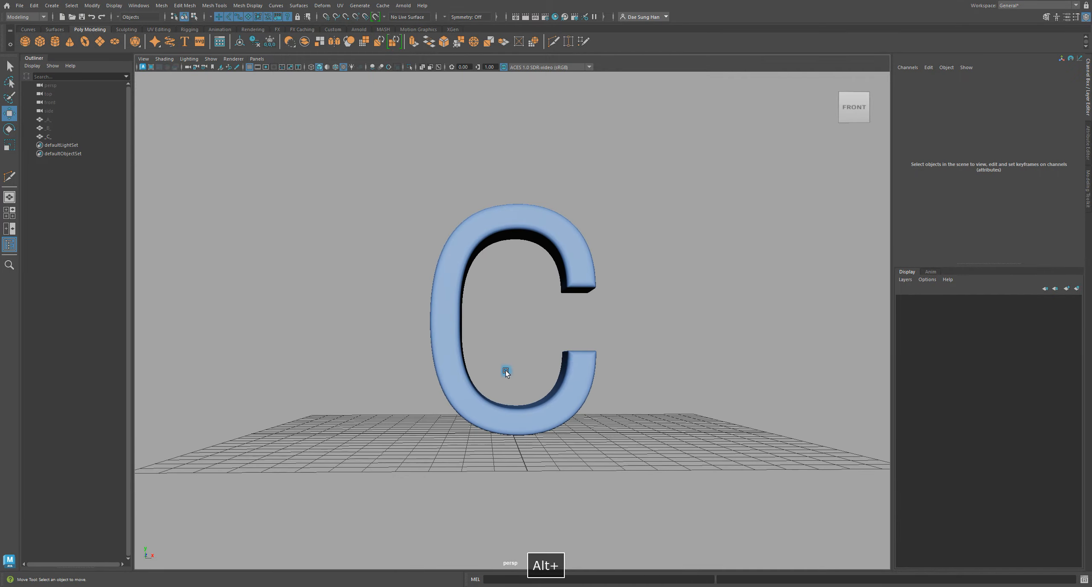
drag(496, 366, 641, 394)
key(w)
alt+drag(517, 424, 551, 392)
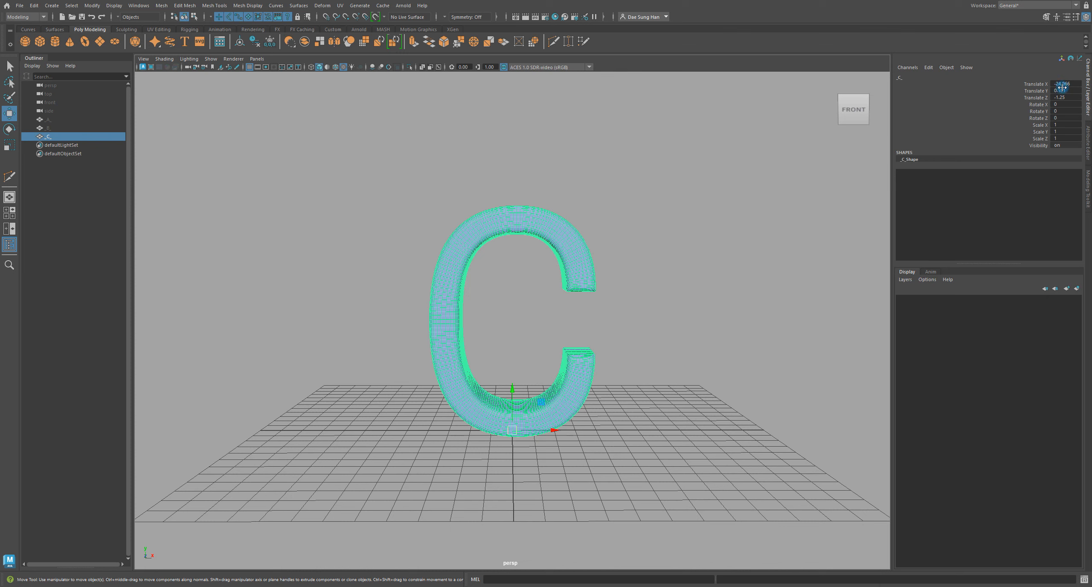
Step: Try setting Translate X, Y and Z of the letter C to 0, and restore its position at the origin
drag(1065, 84, 1066, 96)
text(0)
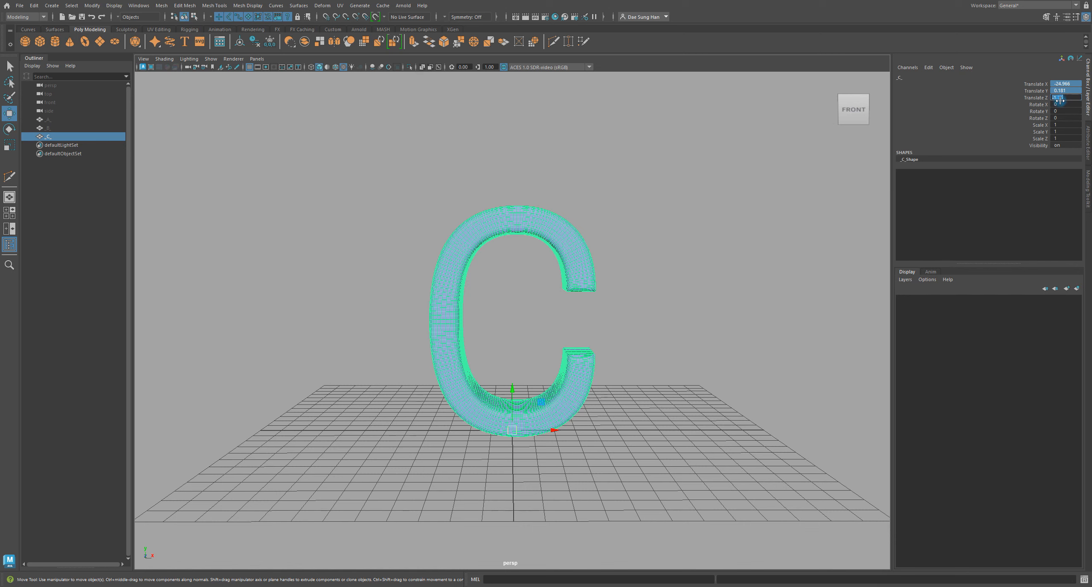
key(Return)
alt+right_drag(607, 314, 510, 331)
alt+middle_drag(646, 368, 563, 378)
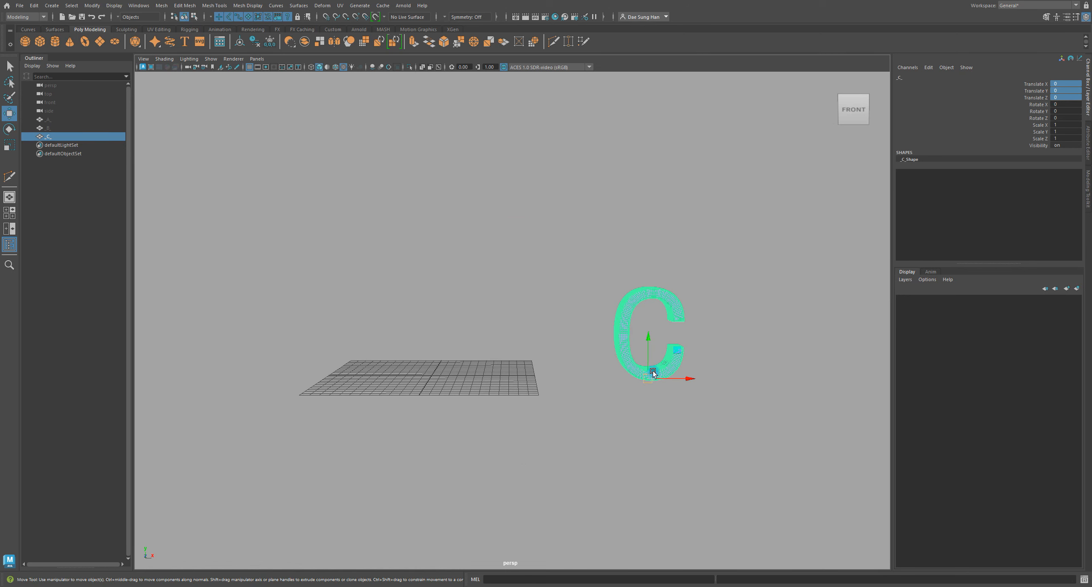
alt+drag(619, 296, 696, 324)
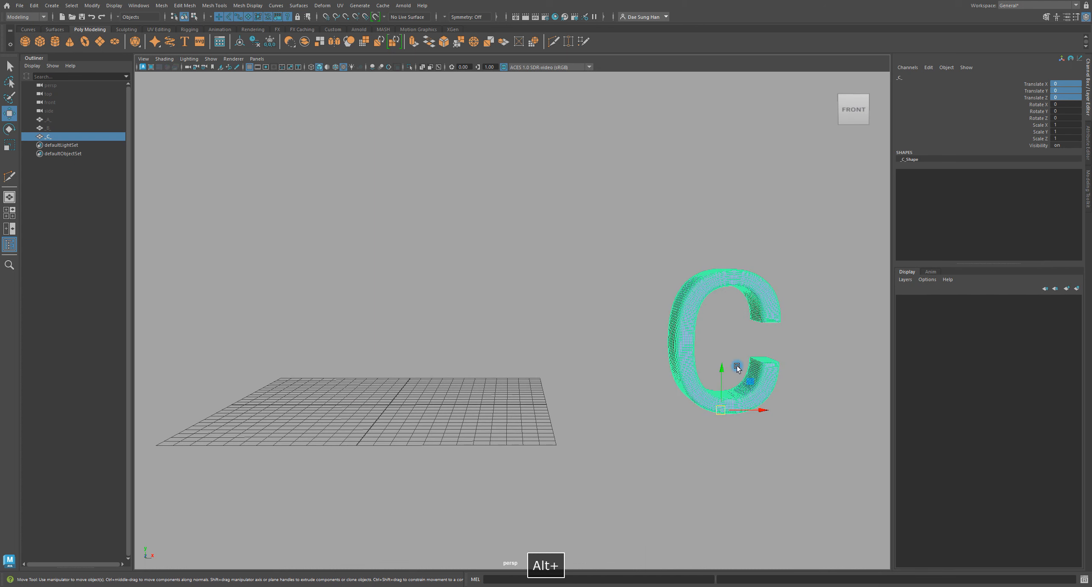
drag(737, 366, 363, 440)
alt+middle_drag(362, 439, 554, 365)
alt+right_drag(554, 365, 560, 390)
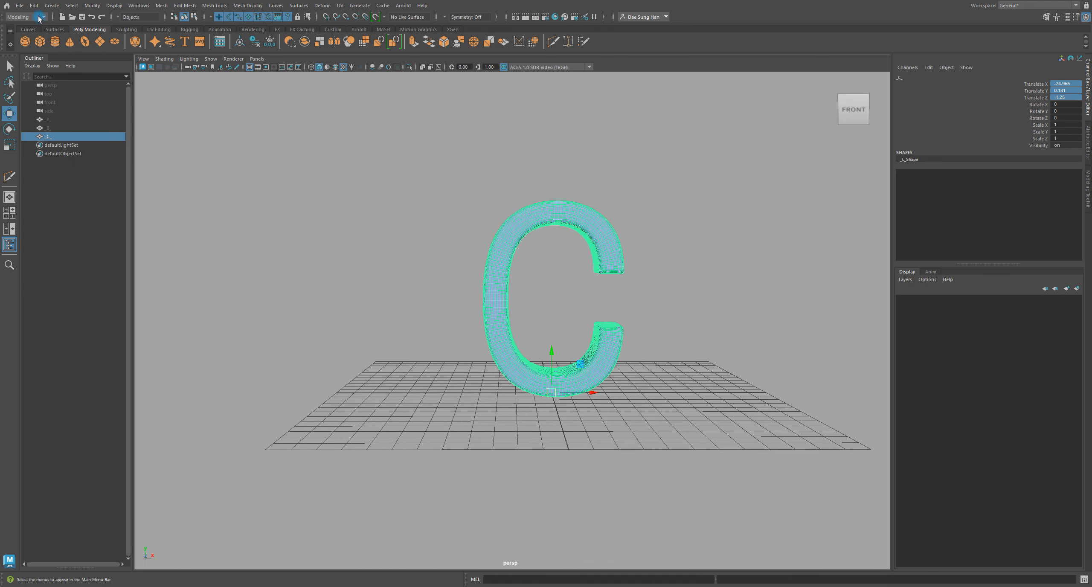
Step: Freeze the transformations of the letter C, then deselect and reselect it to check its zeroed values
click(92, 6)
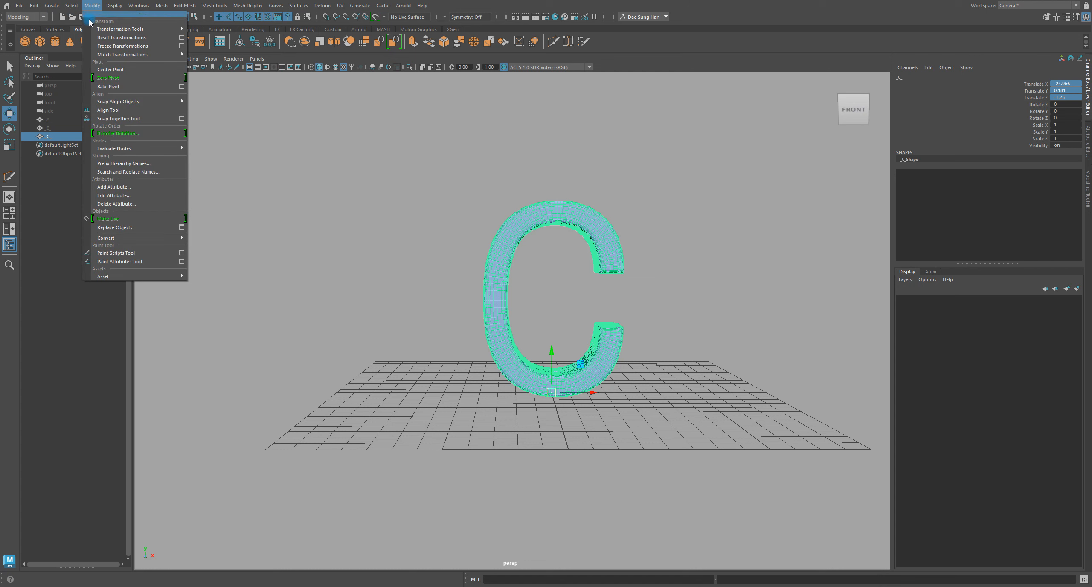
click(124, 46)
click(692, 320)
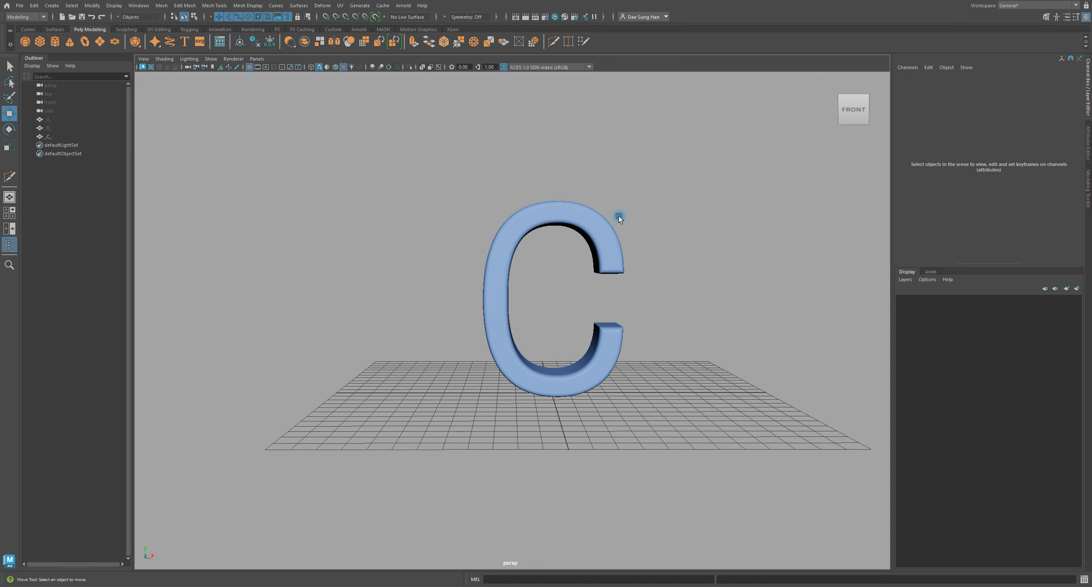
drag(667, 296, 546, 406)
key(w)
click(619, 385)
click(577, 232)
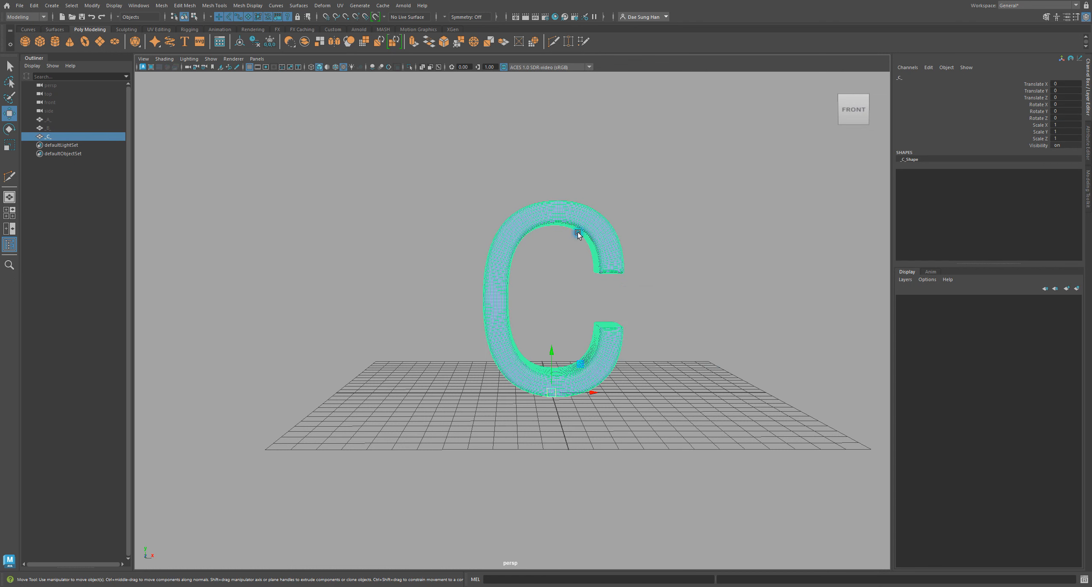
Step: Create a display layer from the selected letter C and name it C_Mesh
click(1076, 289)
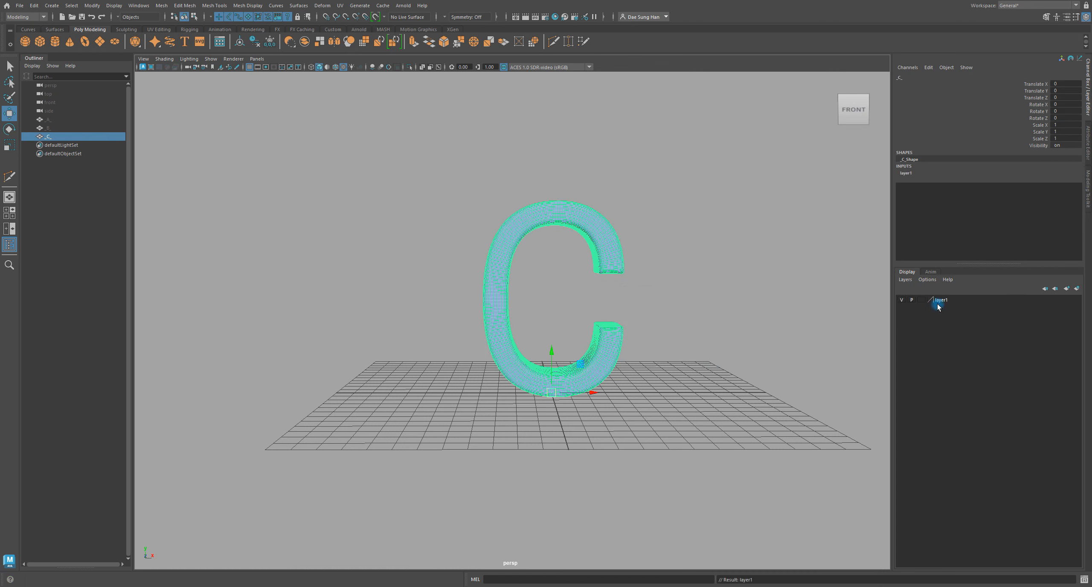
double_click(946, 299)
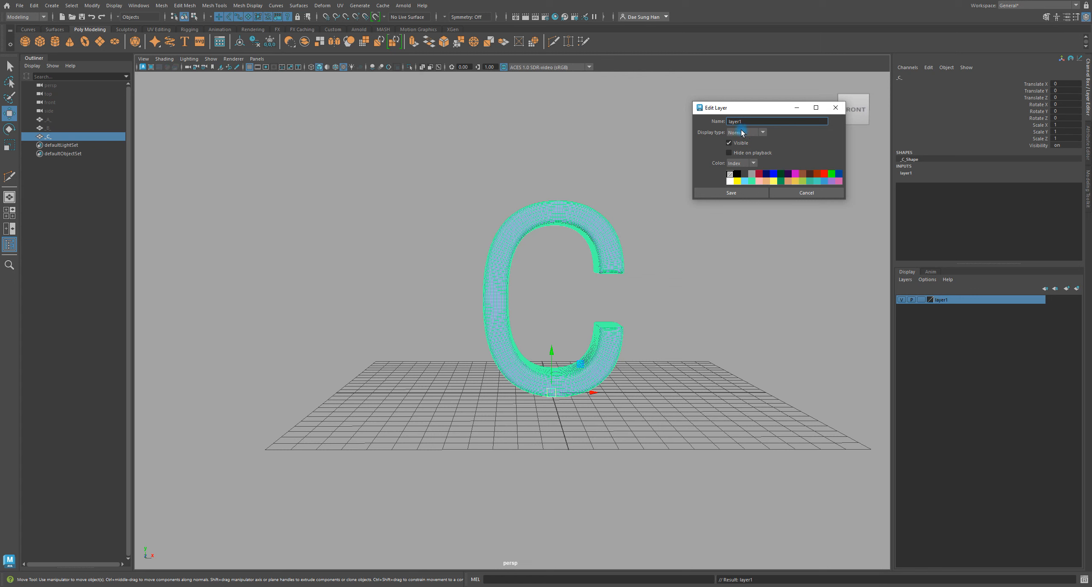
double_click(787, 123)
text(C_)
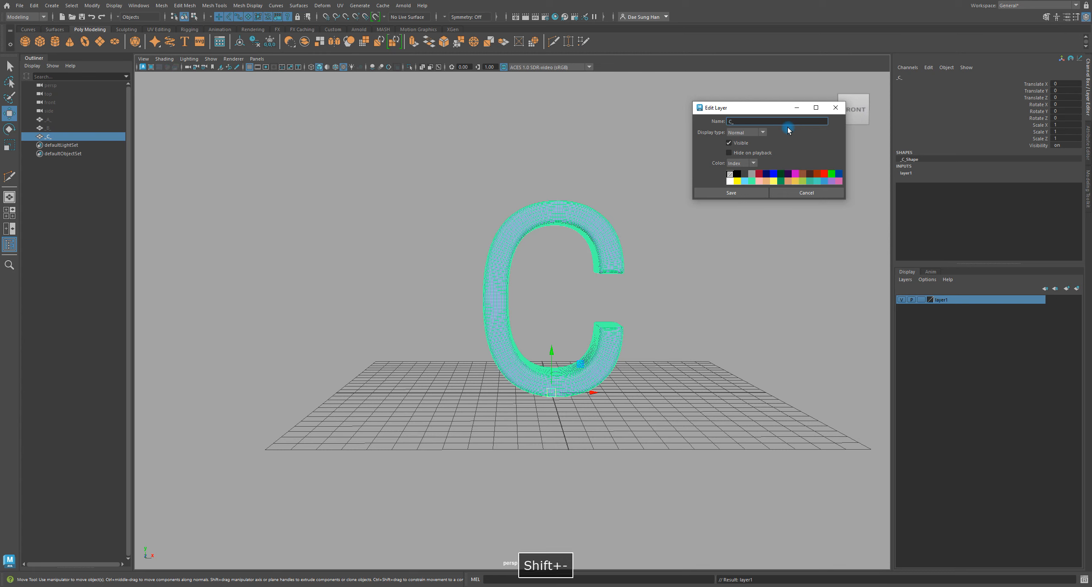
text(Mesh)
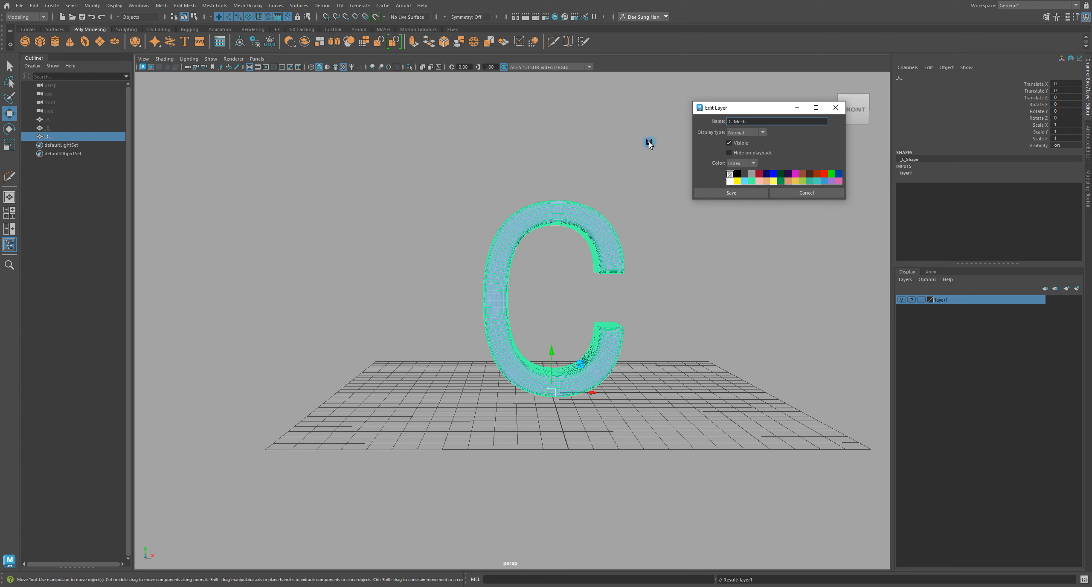
click(731, 192)
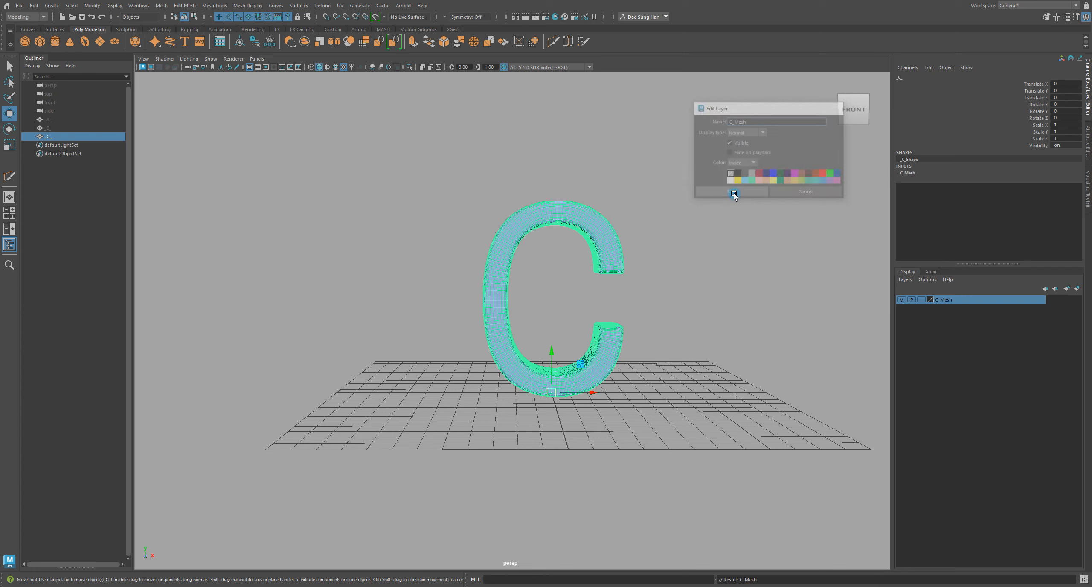
Step: Hide the C_Mesh layer, give it a light blue layer colour and deselect it
click(901, 301)
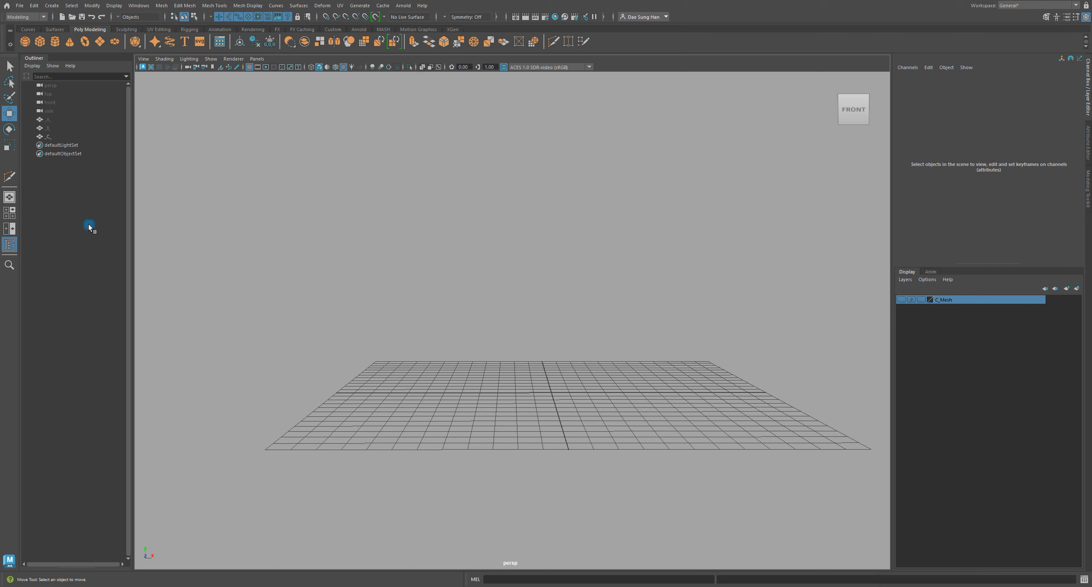
double_click(930, 299)
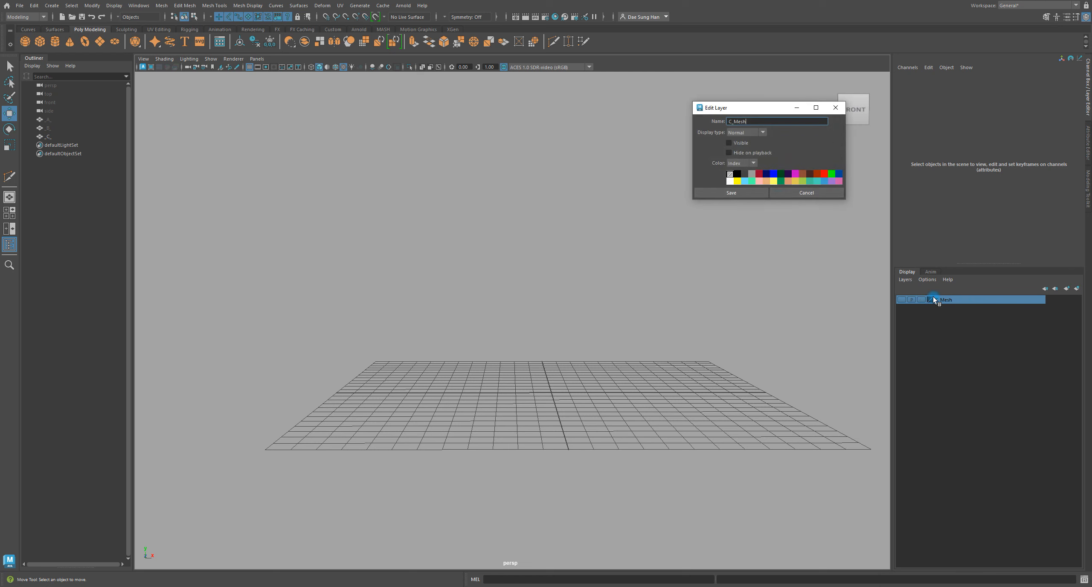
click(742, 193)
ctrl+click(962, 301)
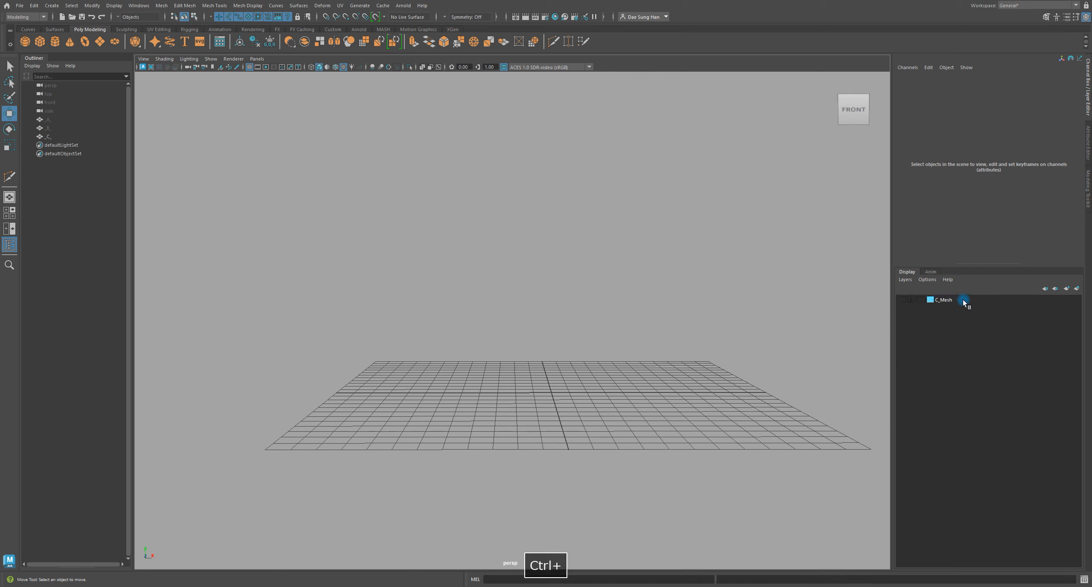
Step: Unhide the letter B and switch to the front view
click(69, 128)
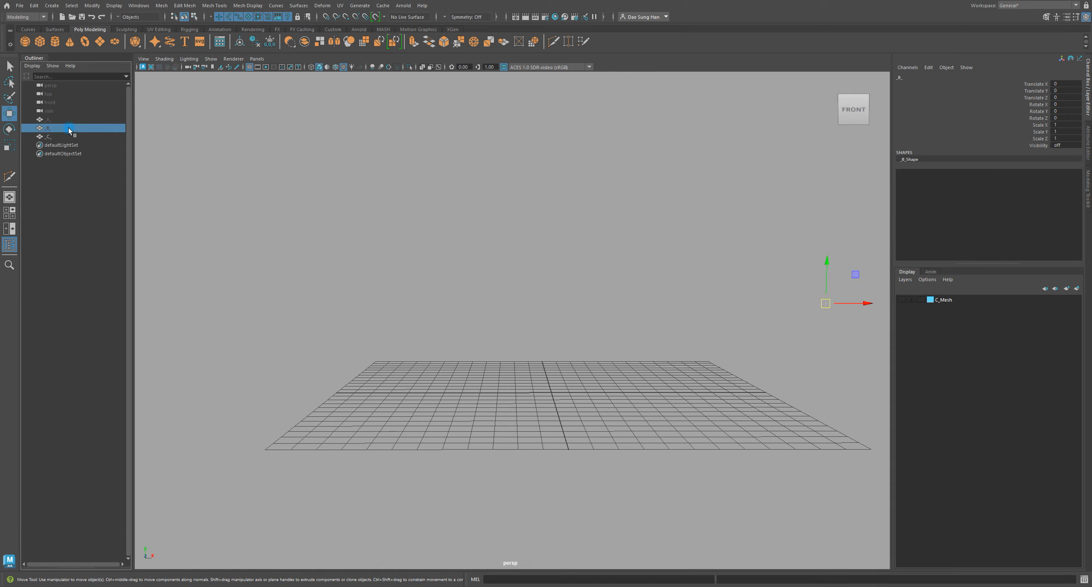
key(shift+h)
alt+drag(384, 338, 570, 234)
key(space)
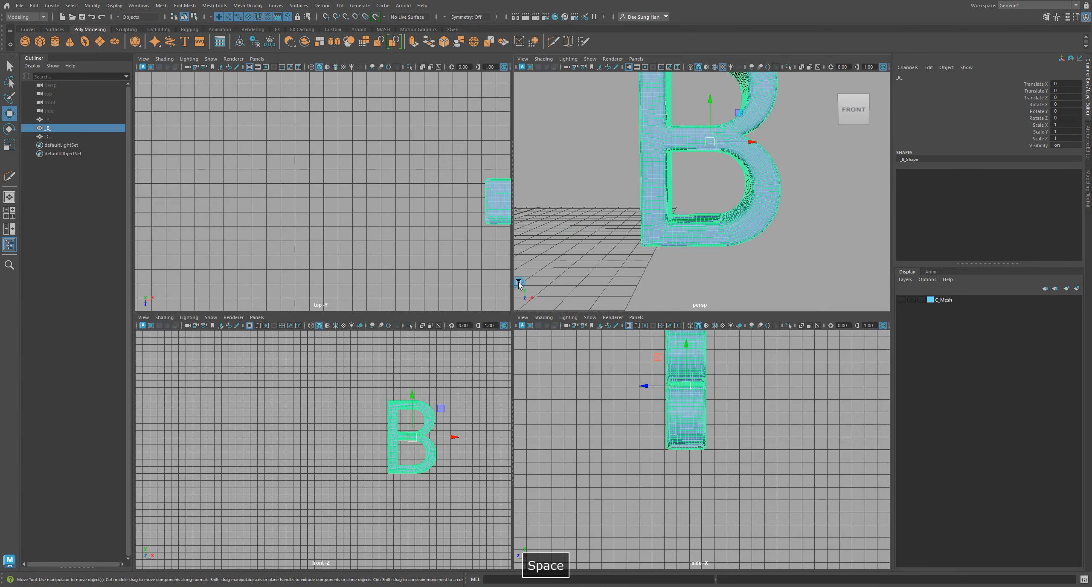
key(space)
Step: Move the pivot of the letter B straight down to its base on the ground line in the front view
alt+middle_drag(663, 317, 425, 329)
alt+right_drag(425, 329, 581, 565)
alt+right_drag(353, 266, 397, 288)
alt+middle_drag(397, 289, 497, 267)
alt+right_drag(497, 267, 556, 262)
alt+middle_drag(556, 262, 574, 297)
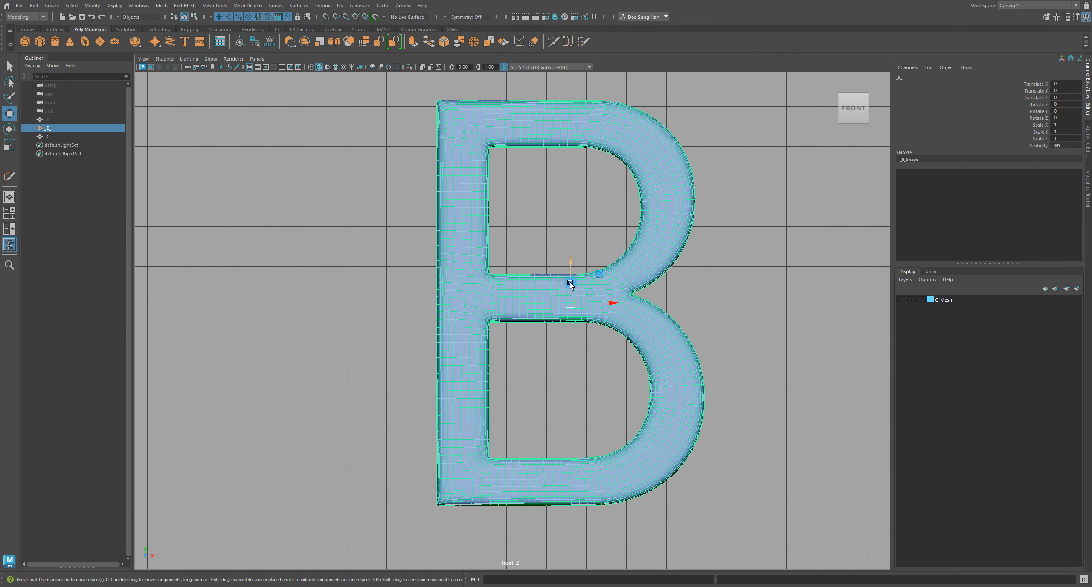
key(d)
alt+middle_drag(686, 286, 709, 147)
alt+right_drag(709, 147, 662, 179)
alt+middle_drag(662, 179, 580, 249)
drag(521, 170, 554, 400)
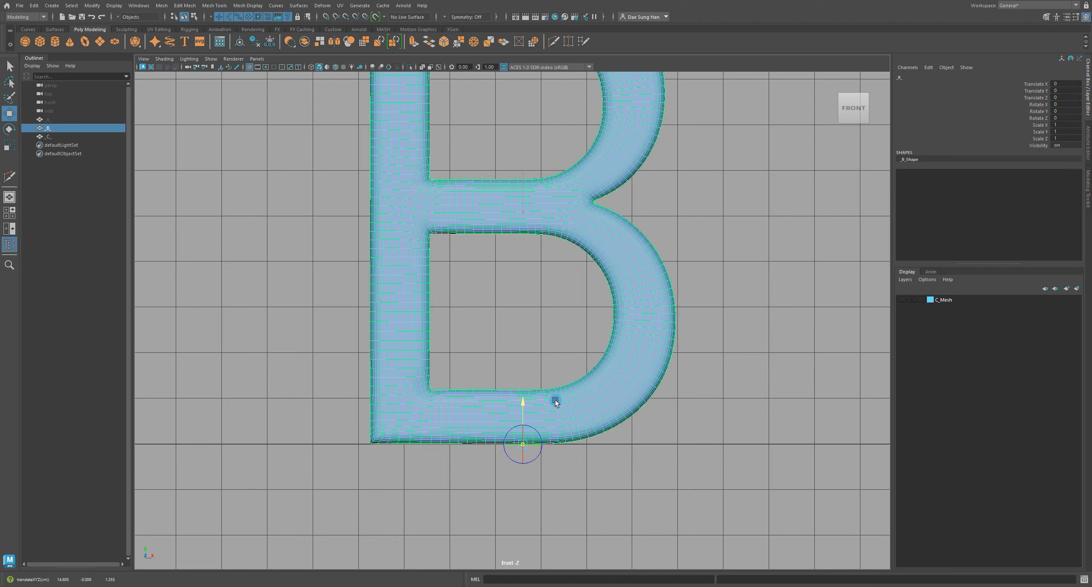
Step: Move the letter B with grid snapping so its pivot lands on the origin in the front view
alt+right_drag(723, 448, 487, 402)
alt+middle_drag(488, 402, 579, 410)
key(x)
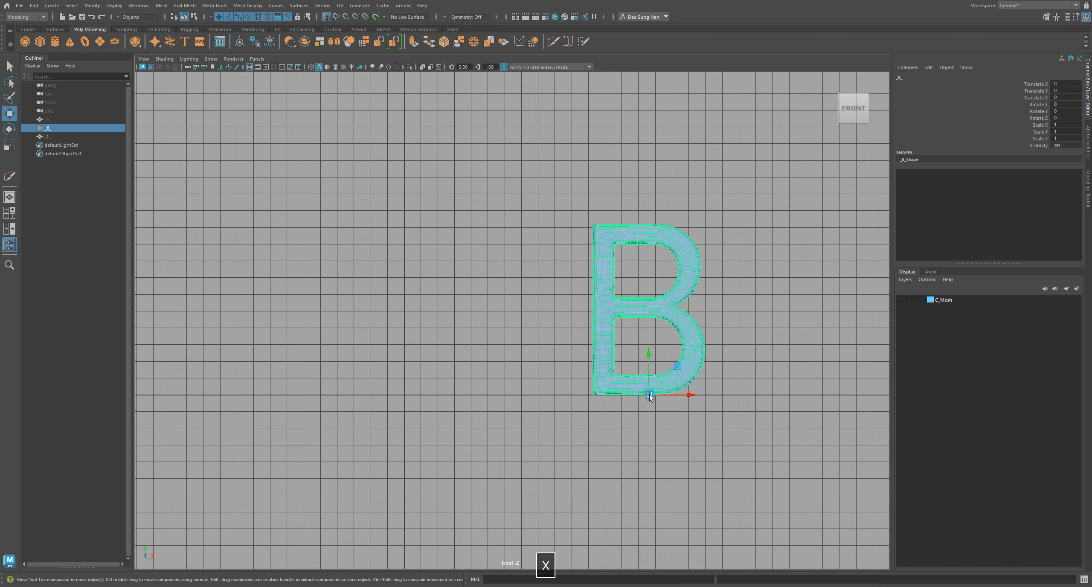
drag(650, 394, 406, 394)
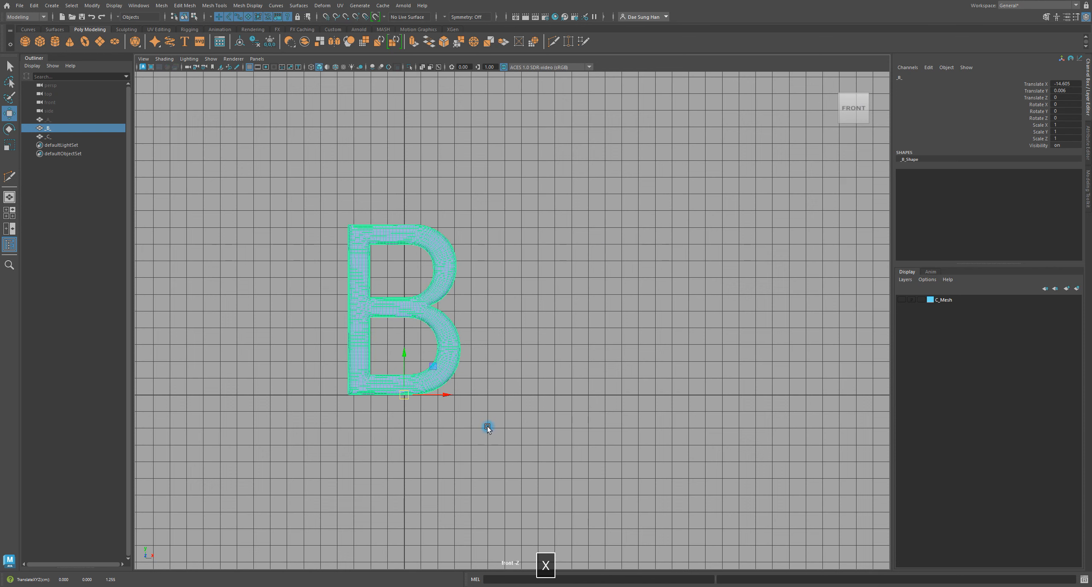
Step: Switch to the top view and grid-snap the letter B onto the origin along the depth axis
alt+middle_drag(508, 407, 635, 426)
key(space)
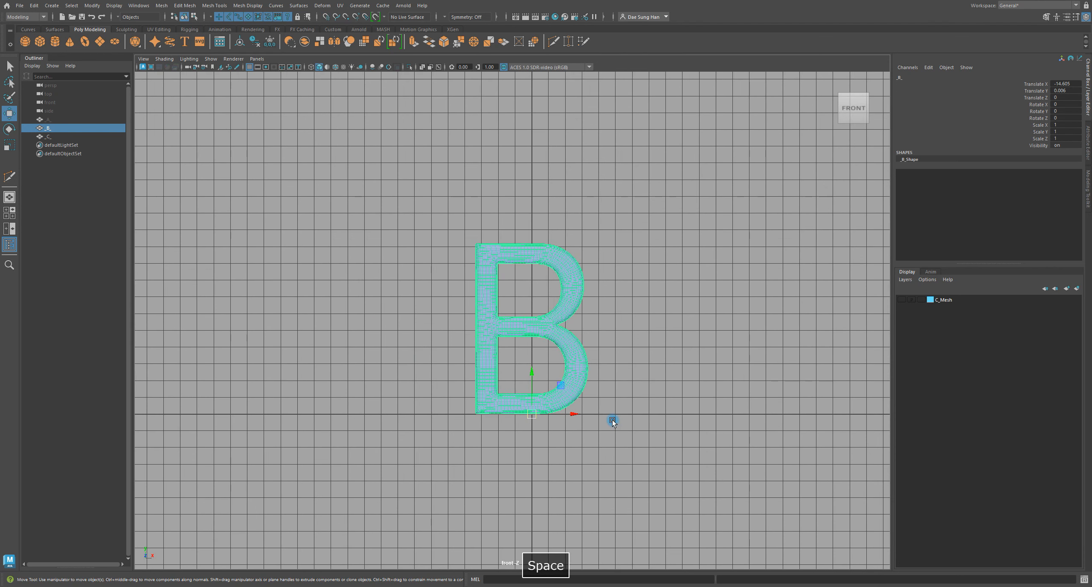
key(space)
alt+middle_drag(533, 379, 525, 365)
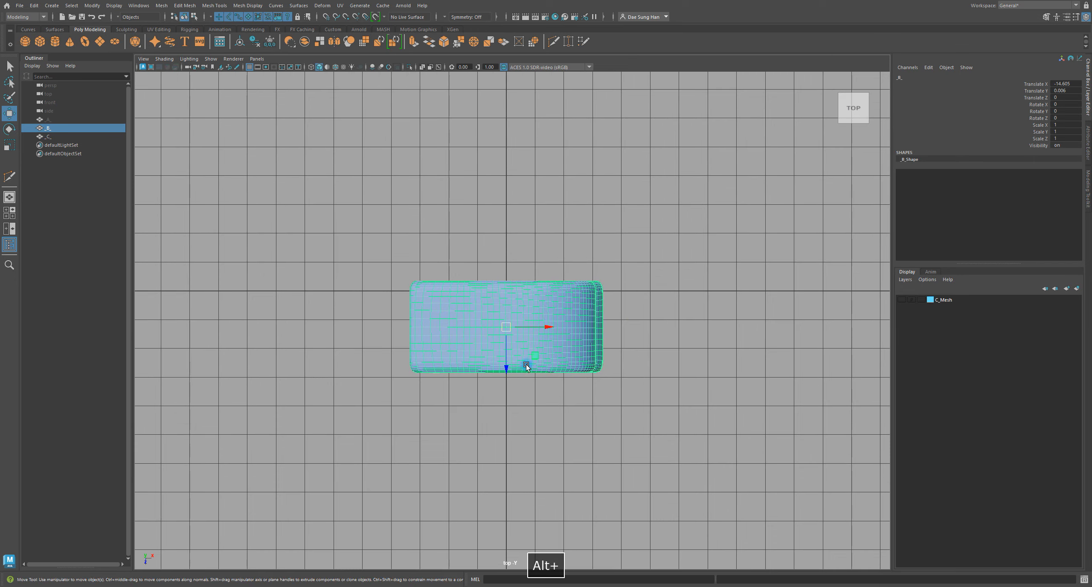
alt+right_drag(525, 359, 563, 383)
key(x)
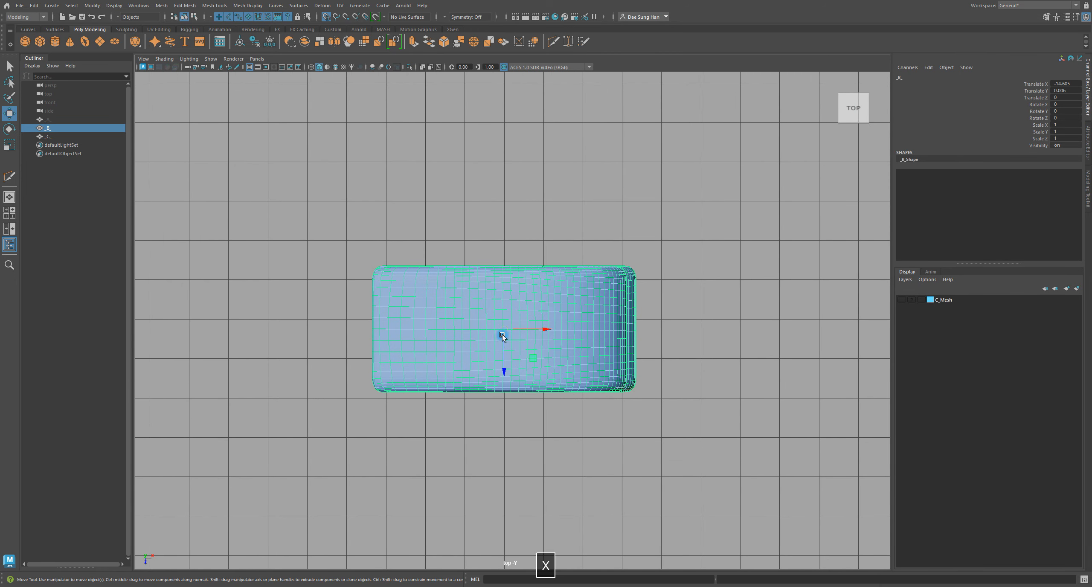
drag(503, 330, 508, 282)
key(w)
Step: Return to the front view, freeze the transformations of the letter B and deselect it
key(space)
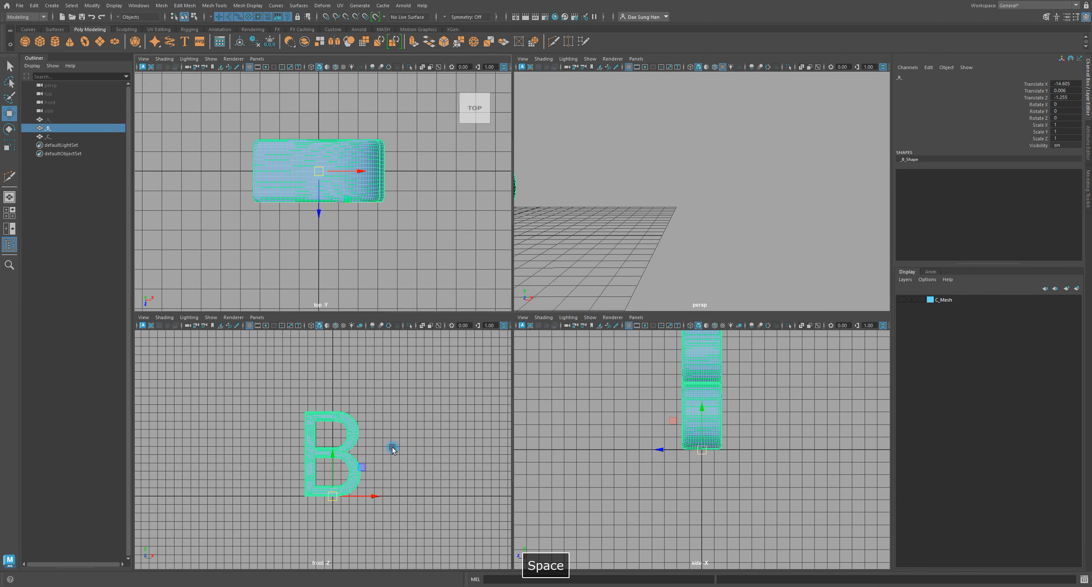
key(space)
alt+right_drag(439, 393, 666, 394)
key(w)
alt+middle_drag(657, 304, 624, 318)
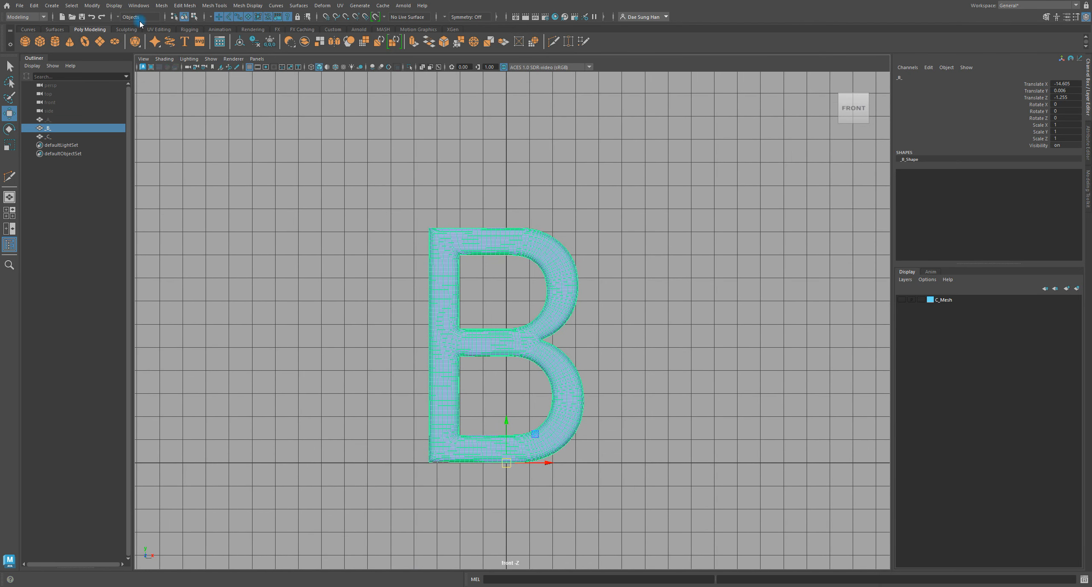
click(92, 5)
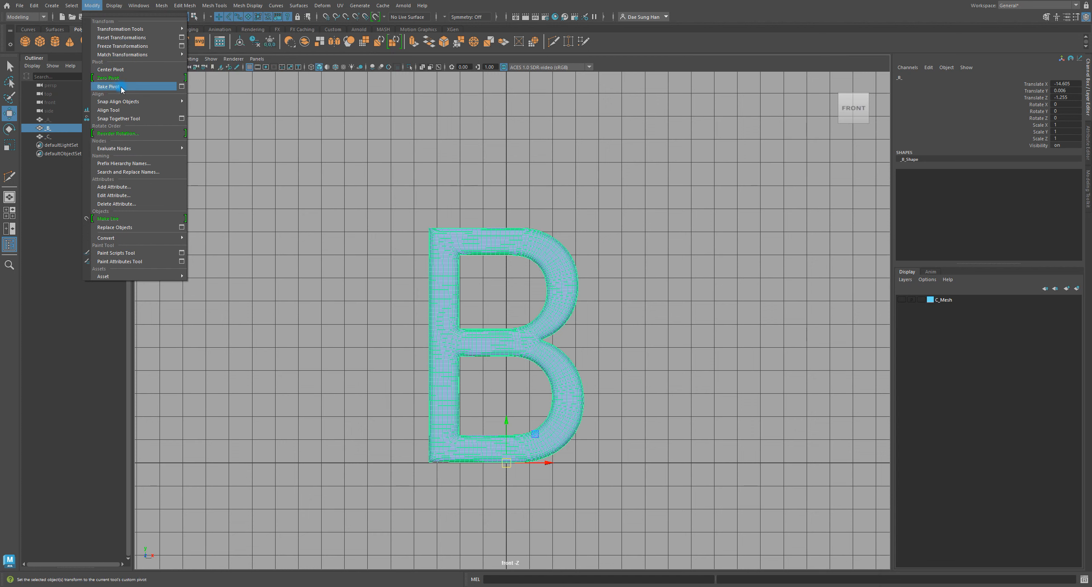
click(128, 46)
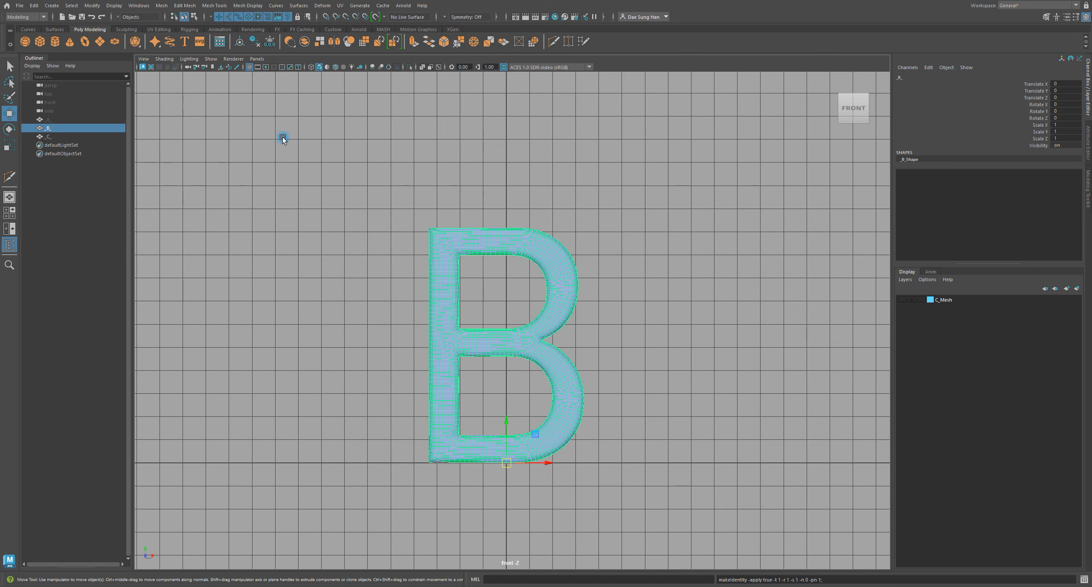
click(717, 346)
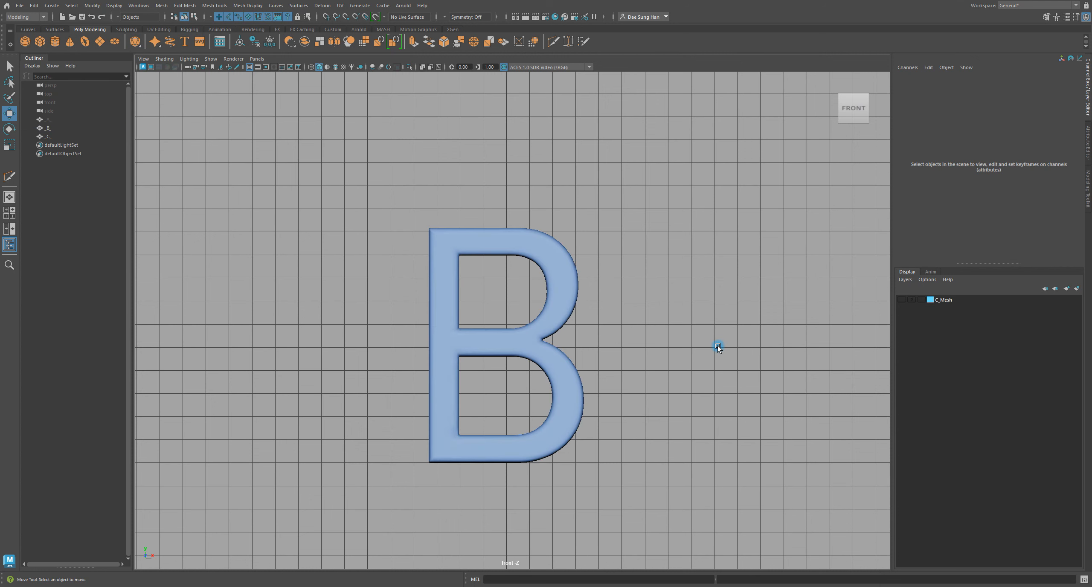
Step: Create a display layer from the letter B, named B_Mesh, with a green layer colour
click(510, 336)
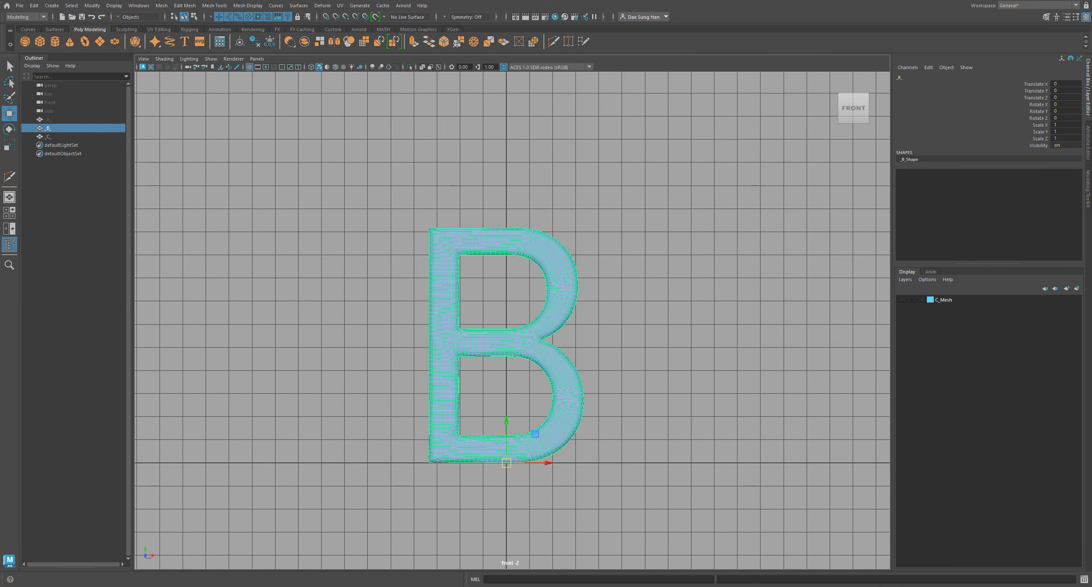
click(1078, 289)
double_click(950, 300)
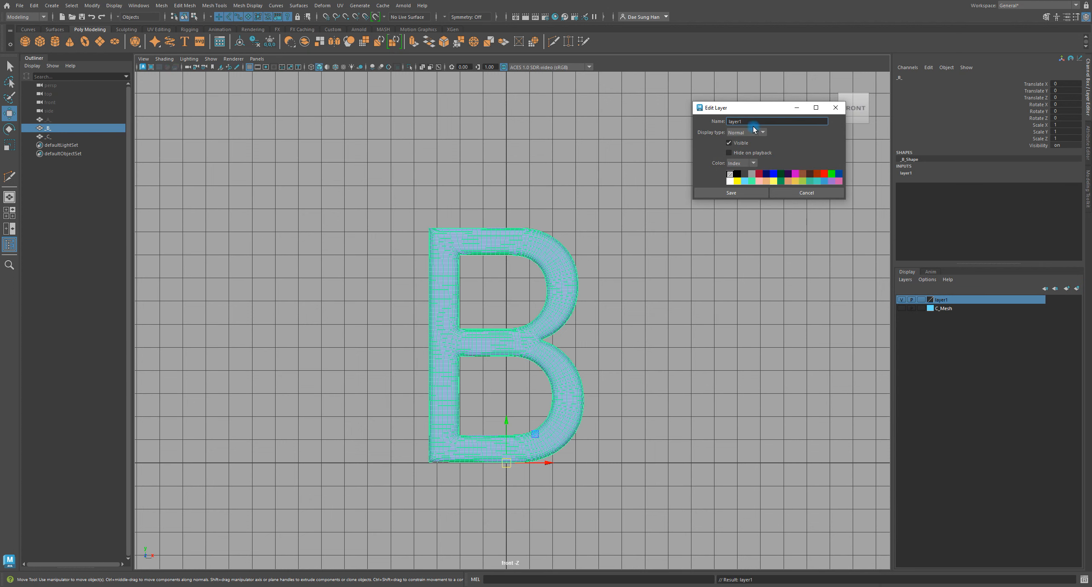
key(BackSpace)
text(B_Mesh)
click(780, 181)
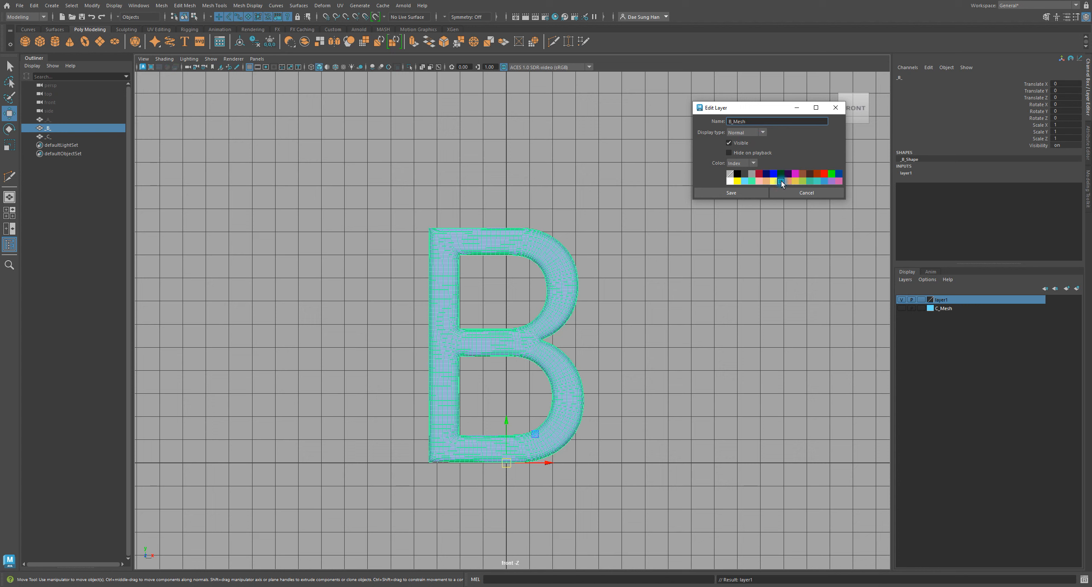
click(740, 192)
Step: Hide the B_Mesh layer and deselect it
click(791, 317)
click(901, 300)
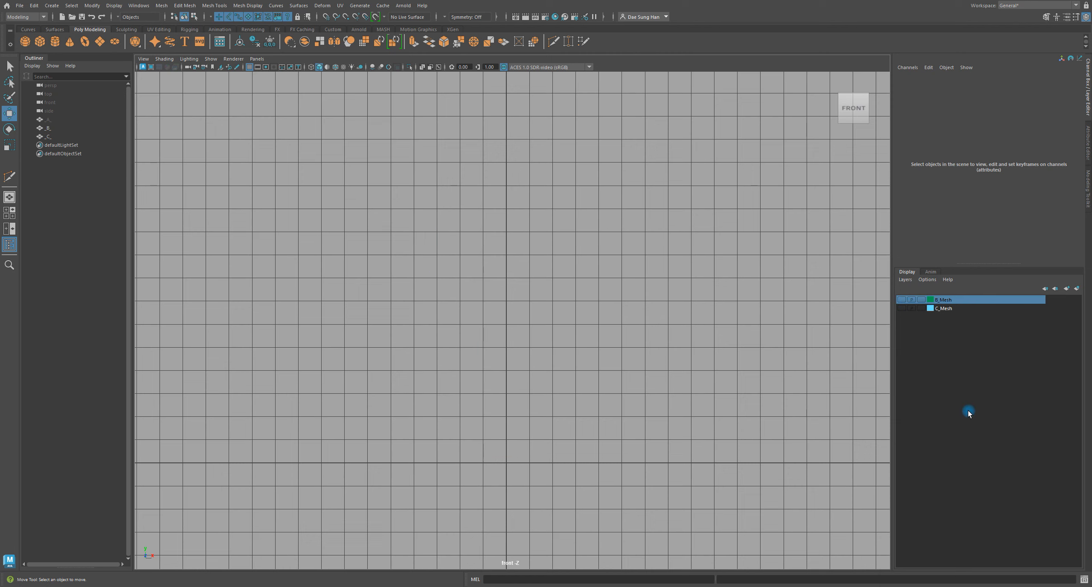
ctrl+click(983, 300)
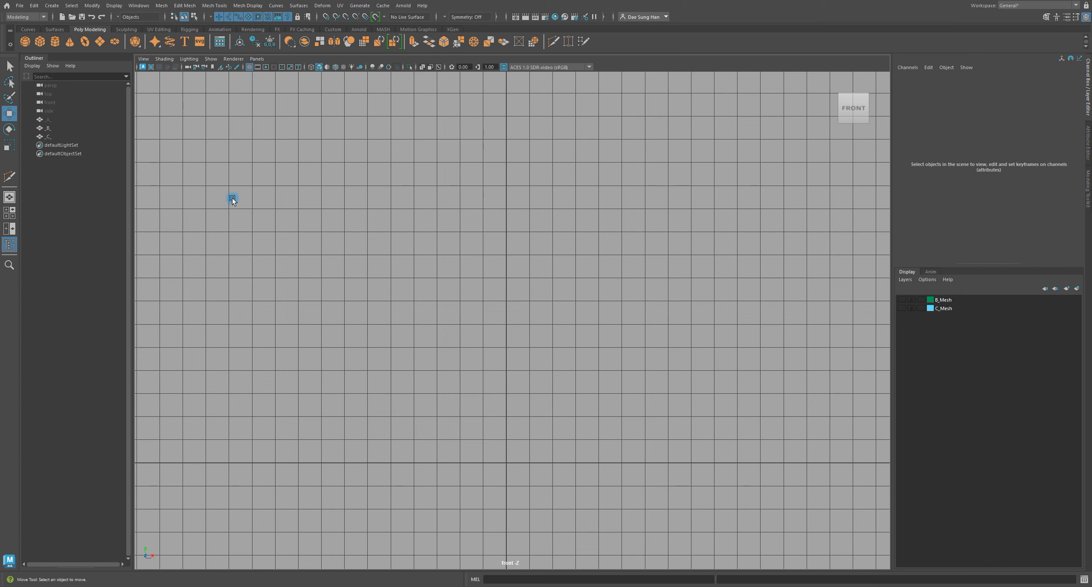
Step: Unhide the letter A in the front view
click(54, 119)
alt+right_drag(546, 273, 508, 271)
alt+middle_drag(556, 265, 496, 273)
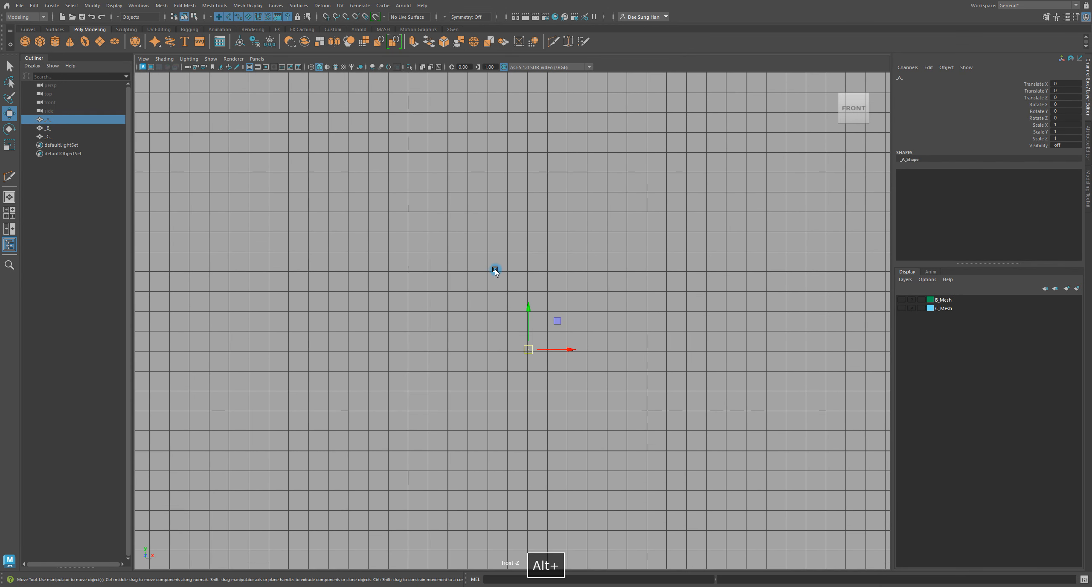
key(h)
Step: Move the pivot of the letter A straight down to the ground line, midway between the bases of its legs
alt+middle_drag(512, 295, 538, 243)
alt+right_drag(528, 244, 620, 273)
alt+middle_drag(636, 305, 609, 302)
key(d)
drag(567, 229, 587, 408)
alt+middle_drag(523, 405, 466, 233)
alt+right_drag(466, 232, 495, 213)
alt+middle_drag(478, 207, 514, 286)
alt+right_drag(514, 285, 539, 232)
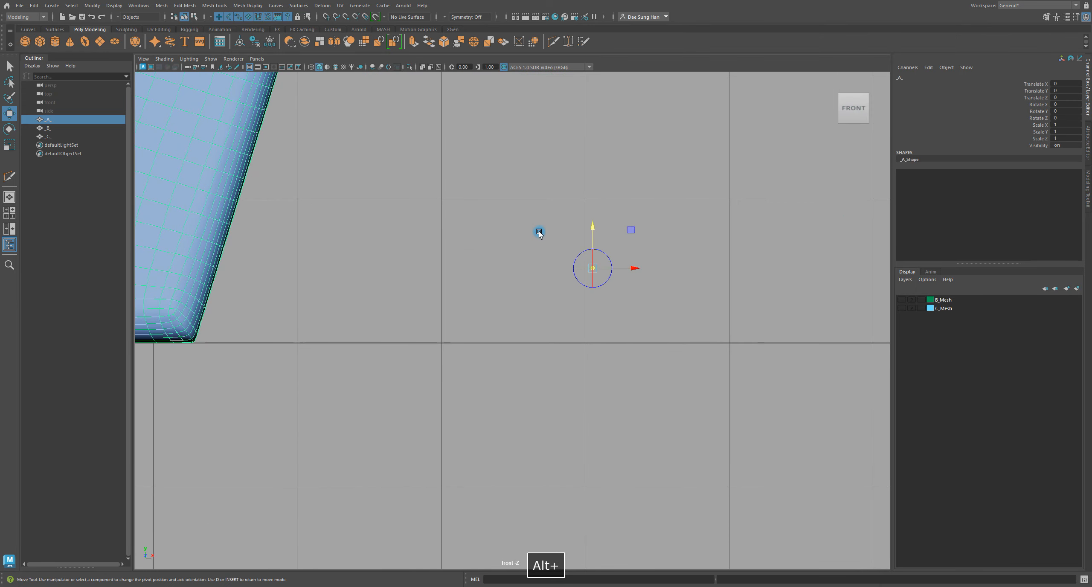
drag(593, 226, 614, 300)
key(w)
Step: Grid-snap the letter A onto the origin in the front view and bring up the four-view layout
alt+right_drag(678, 314, 517, 305)
alt+middle_drag(585, 295, 603, 392)
alt+right_drag(604, 393, 583, 346)
alt+middle_drag(583, 346, 648, 339)
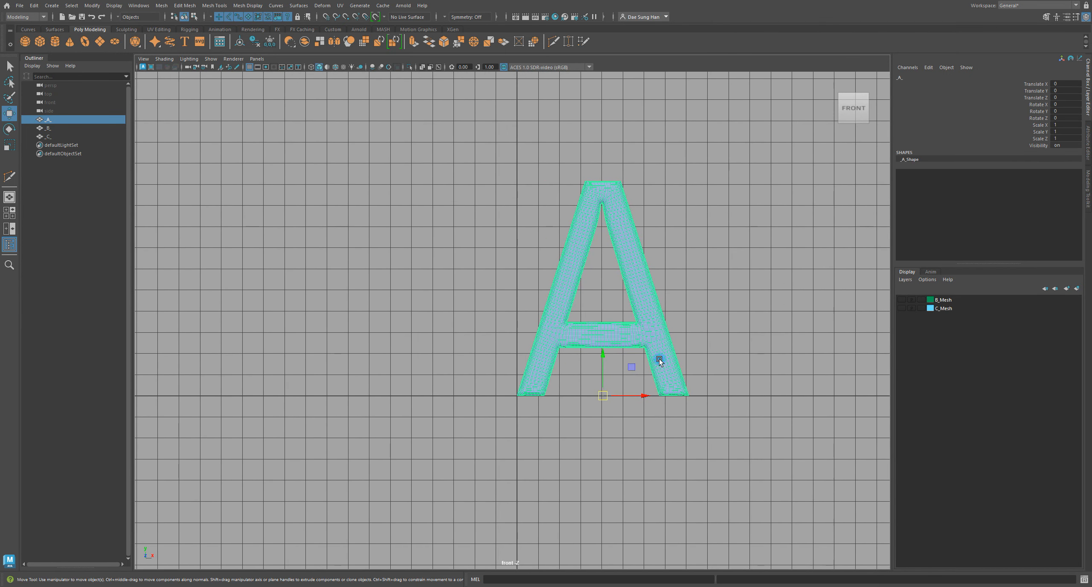
key(x)
drag(602, 396, 513, 397)
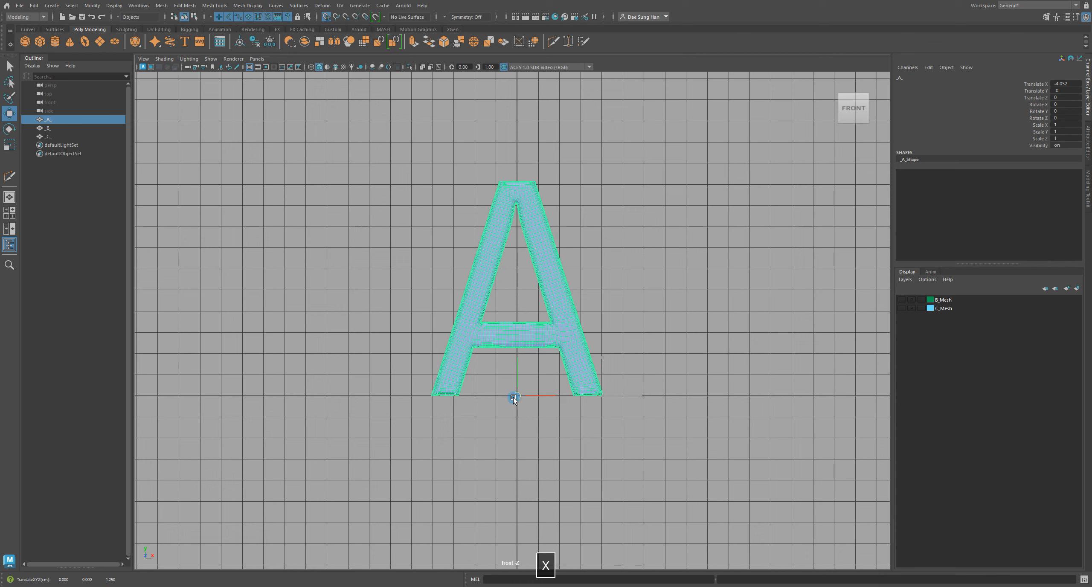
key(space)
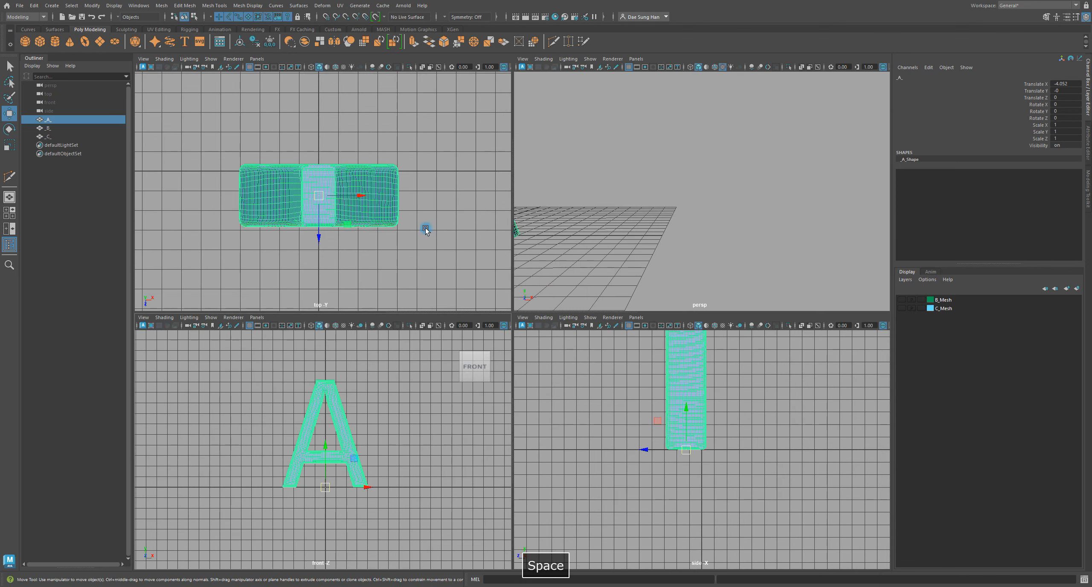
Step: Grid-snap the letter A along Z onto the origin line in the top view
key(space)
alt+middle_drag(565, 338, 660, 312)
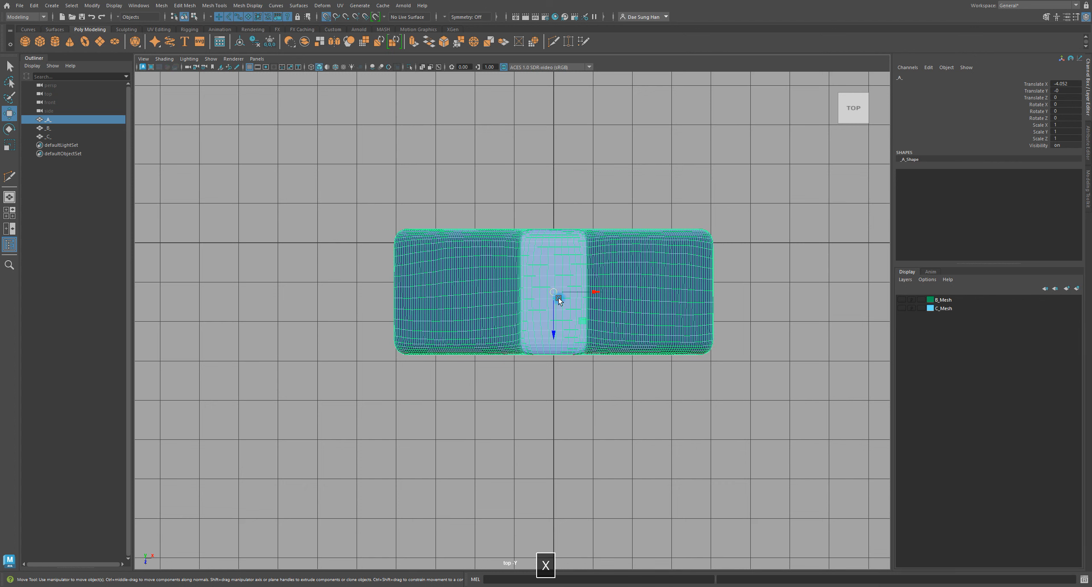
drag(553, 293, 550, 260)
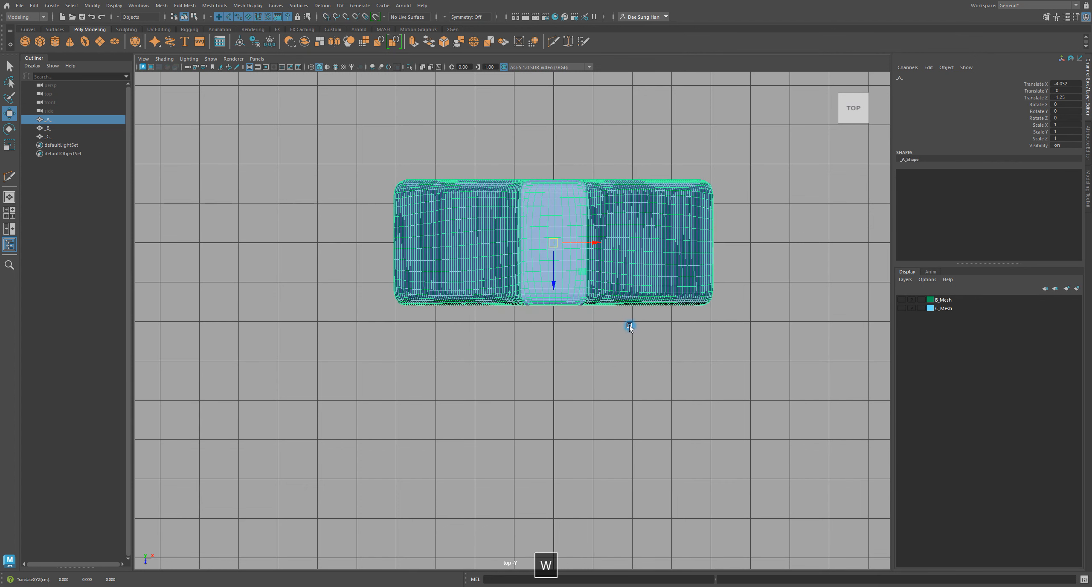
Step: Freeze the transformations of the letter A
click(92, 5)
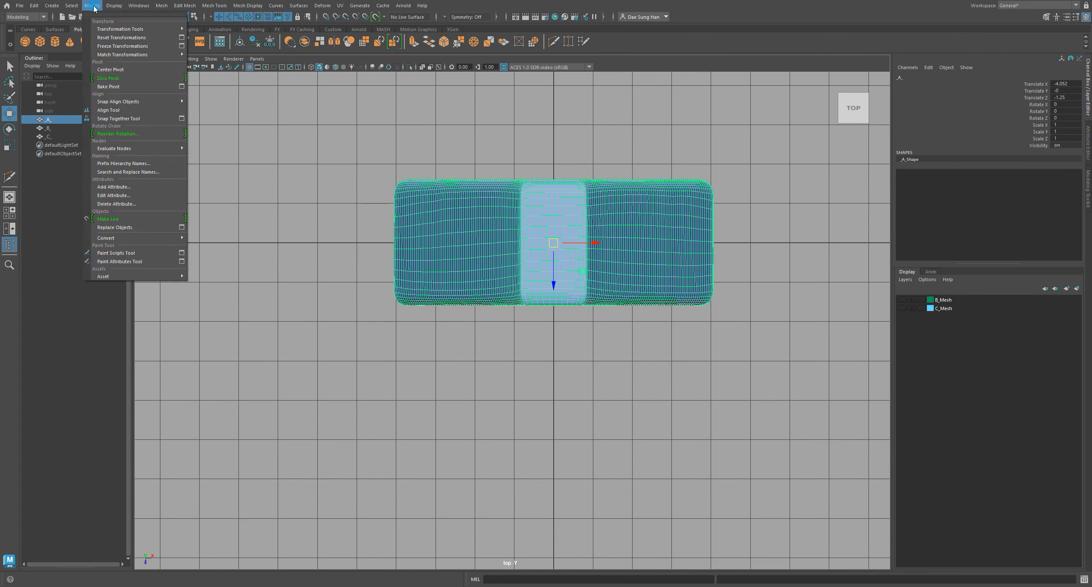
click(113, 46)
alt+middle_drag(498, 274, 487, 325)
key(w)
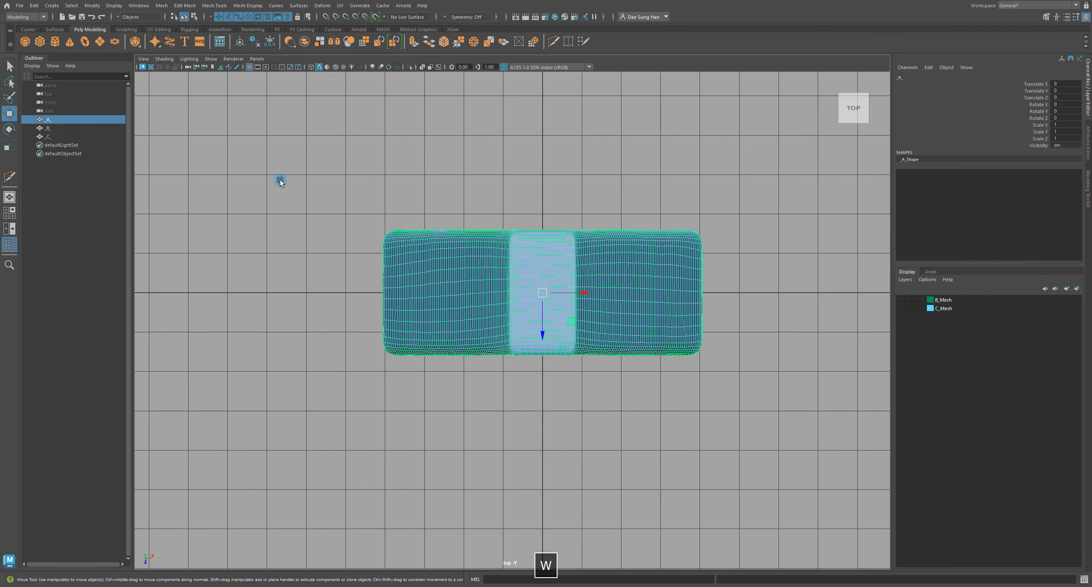
Step: Create a display layer from the selected letter A, name it A_Mesh, colour it grey and deselect the letter
click(1076, 288)
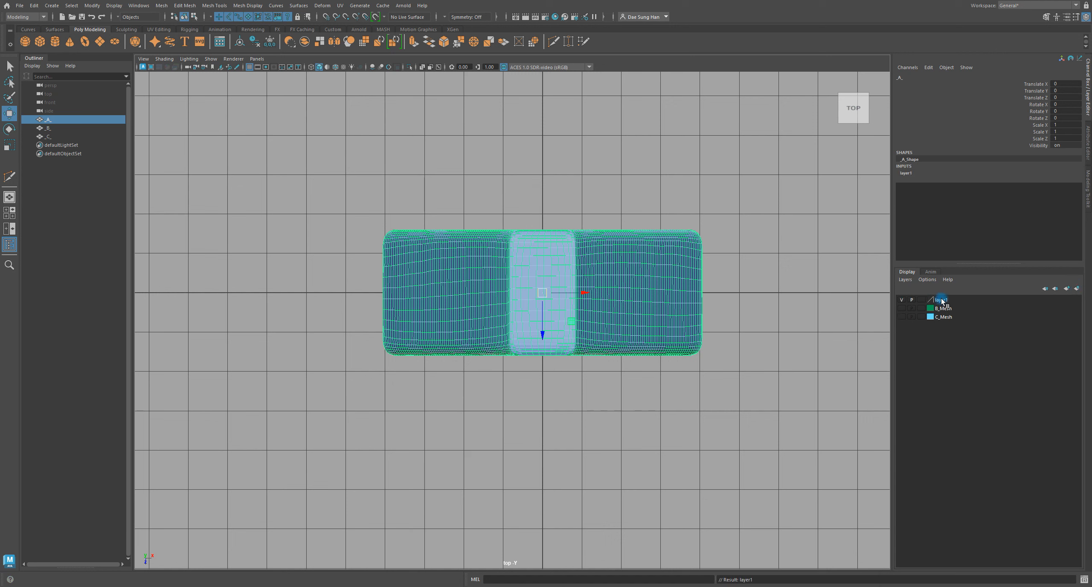
double_click(941, 299)
drag(742, 122, 684, 123)
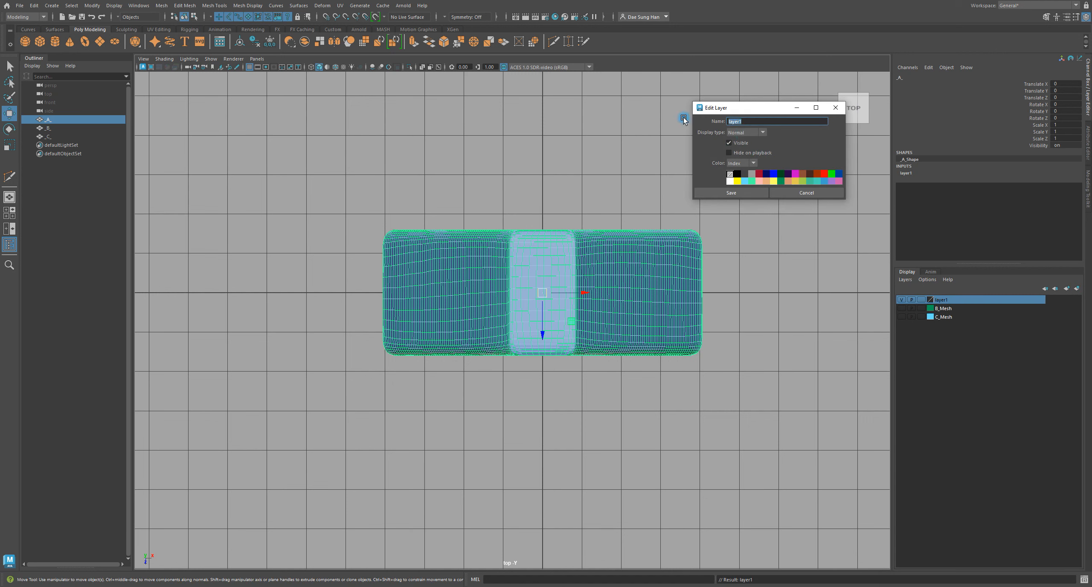
text(A_Mesh)
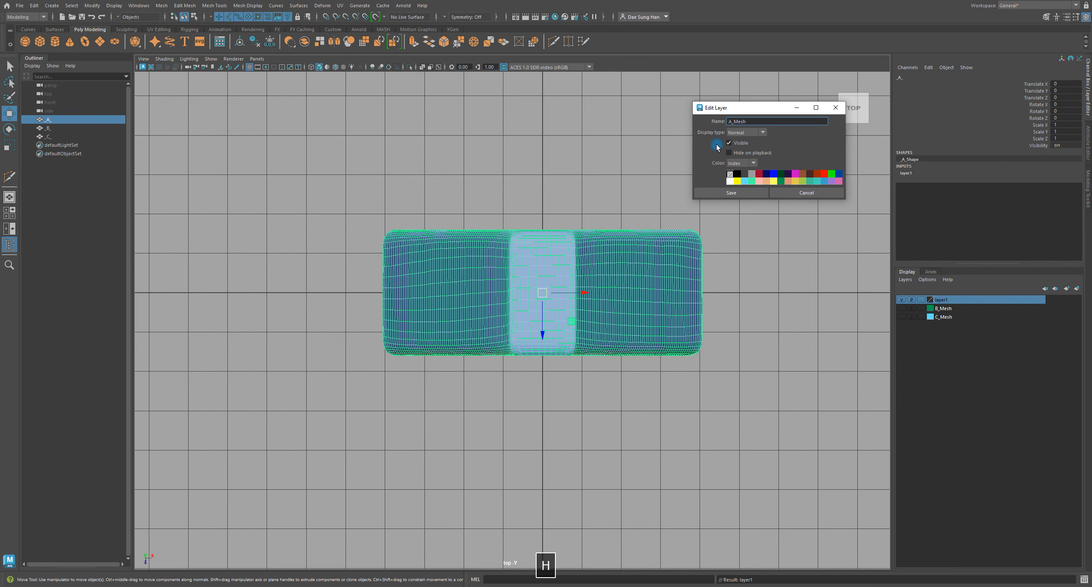
click(751, 174)
click(751, 193)
click(793, 237)
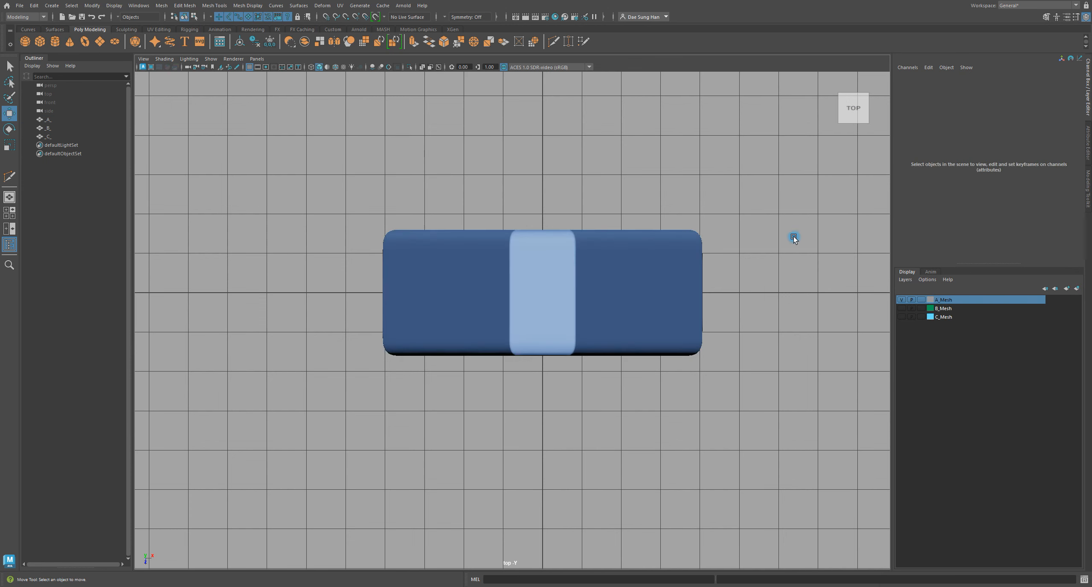
Step: Bring up the perspective view and select the letter A to examine how it stands on the grid
key(space)
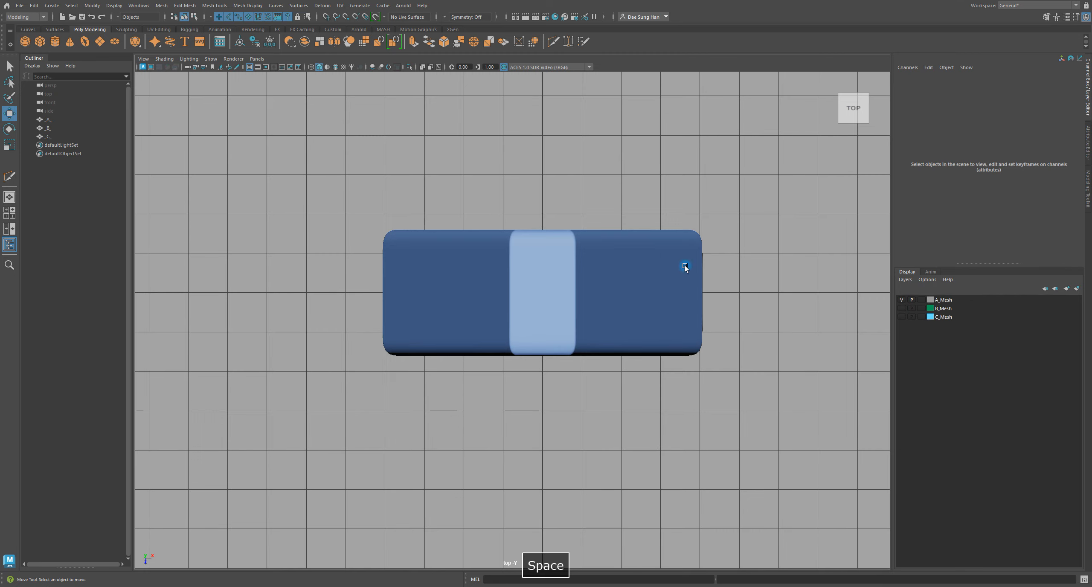
key(space)
alt+drag(600, 244, 718, 269)
alt+right_drag(718, 269, 533, 273)
alt+middle_drag(533, 273, 655, 289)
alt+drag(571, 282, 654, 336)
click(562, 337)
key(3)
click(587, 315)
click(544, 293)
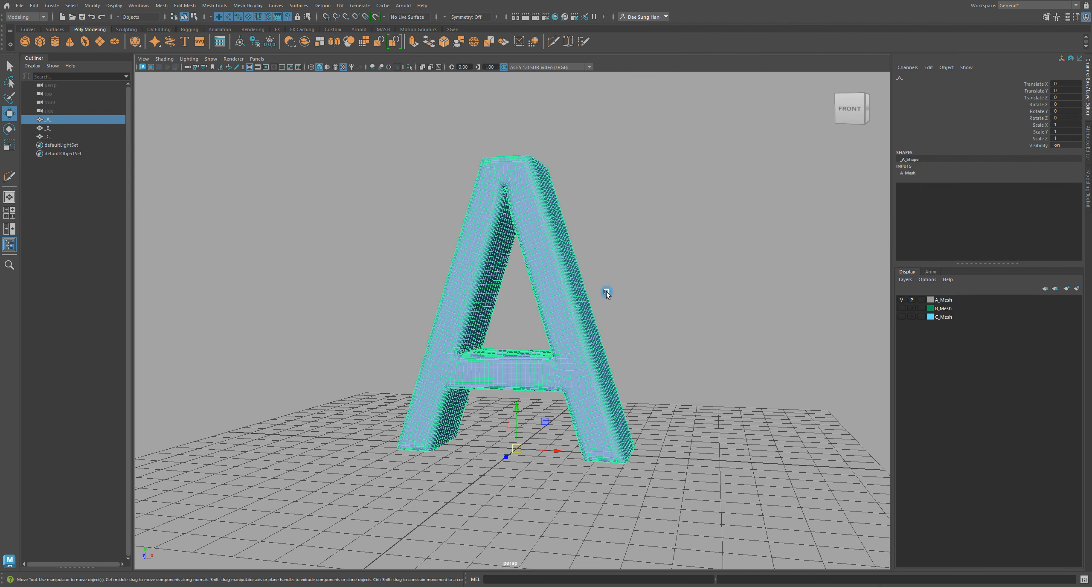
Step: Toggle the visibility of the A_Mesh, B_Mesh and C_Mesh layers to compare the letters, leaving only A_Mesh shown
click(901, 300)
click(901, 300)
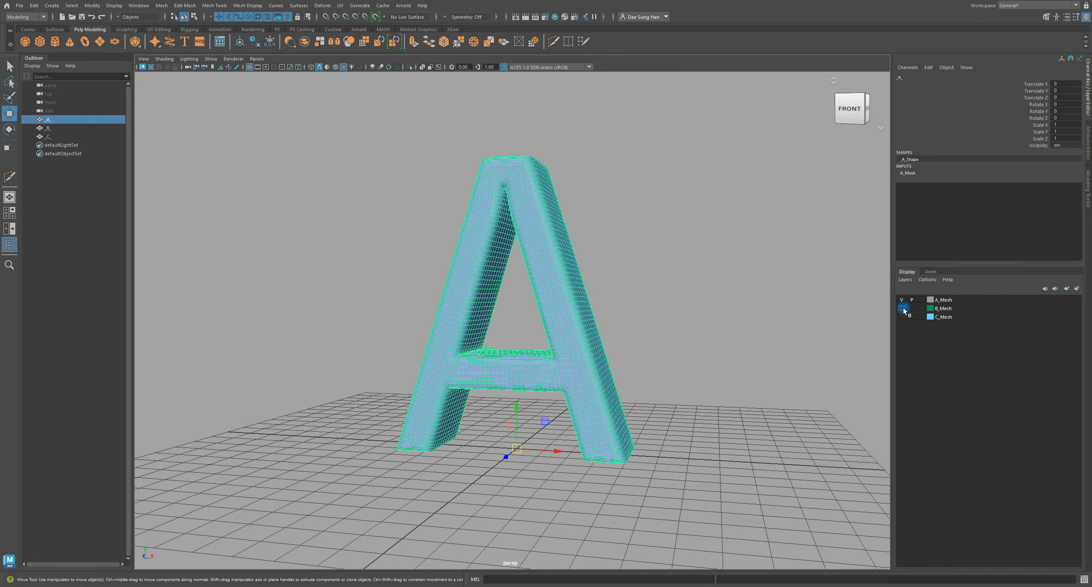
click(901, 308)
click(901, 317)
alt+drag(870, 299, 631, 285)
click(902, 308)
click(901, 317)
Step: Reselect the letter A and examine its pivot, base and transform values from several angles in the perspective view
click(831, 312)
drag(416, 177, 607, 230)
key(w)
alt+drag(397, 386, 447, 400)
alt+middle_drag(447, 400, 475, 286)
alt+right_drag(507, 337, 636, 371)
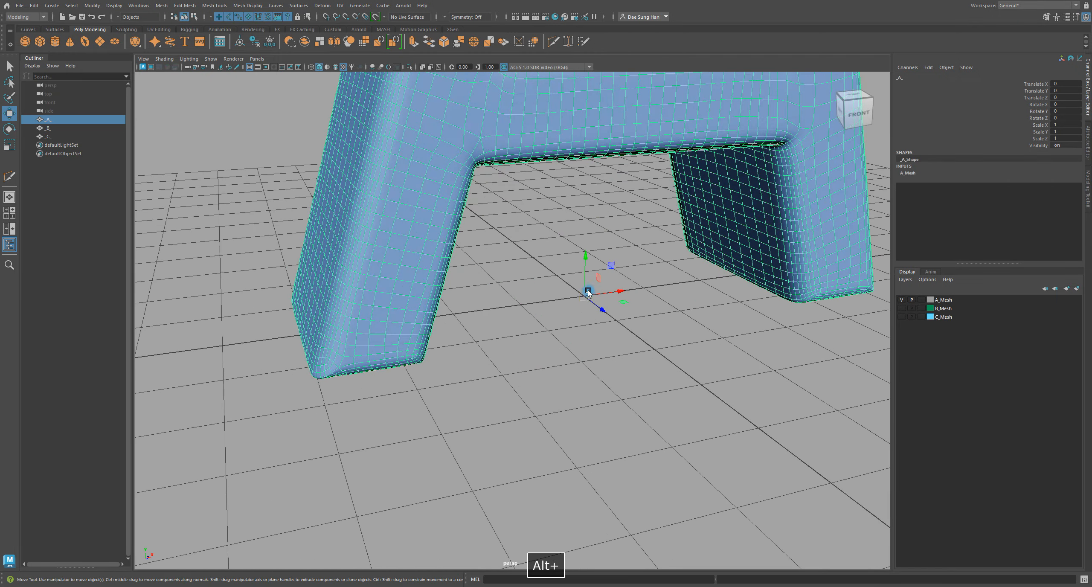
alt+right_drag(588, 292, 605, 161)
alt+middle_drag(605, 161, 572, 313)
alt+right_drag(571, 314, 490, 300)
alt+drag(490, 300, 539, 304)
alt+drag(523, 403, 573, 275)
alt+right_drag(573, 275, 502, 186)
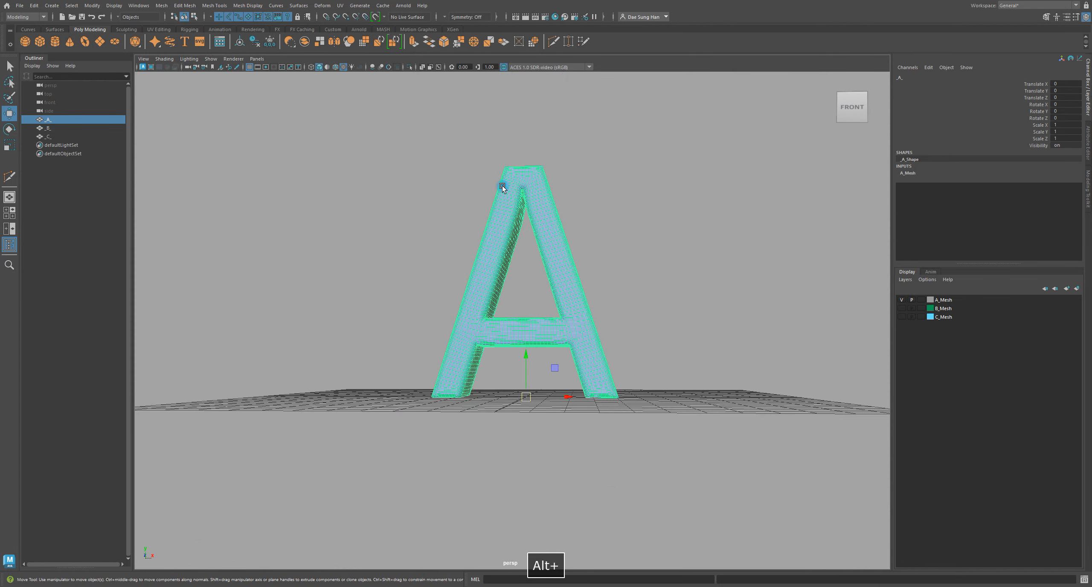
alt+drag(502, 338, 538, 338)
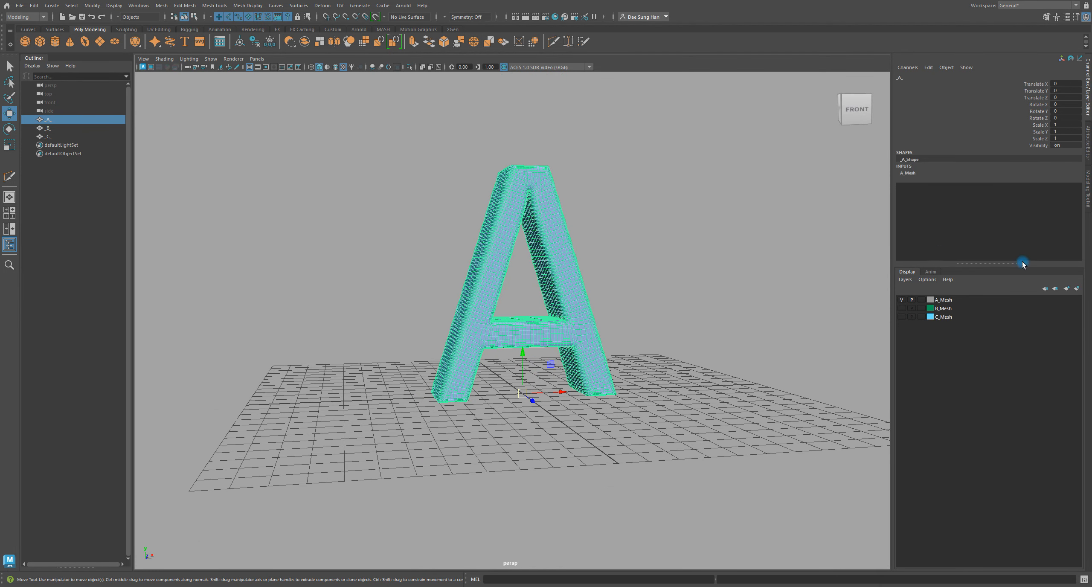
alt+drag(745, 207, 702, 281)
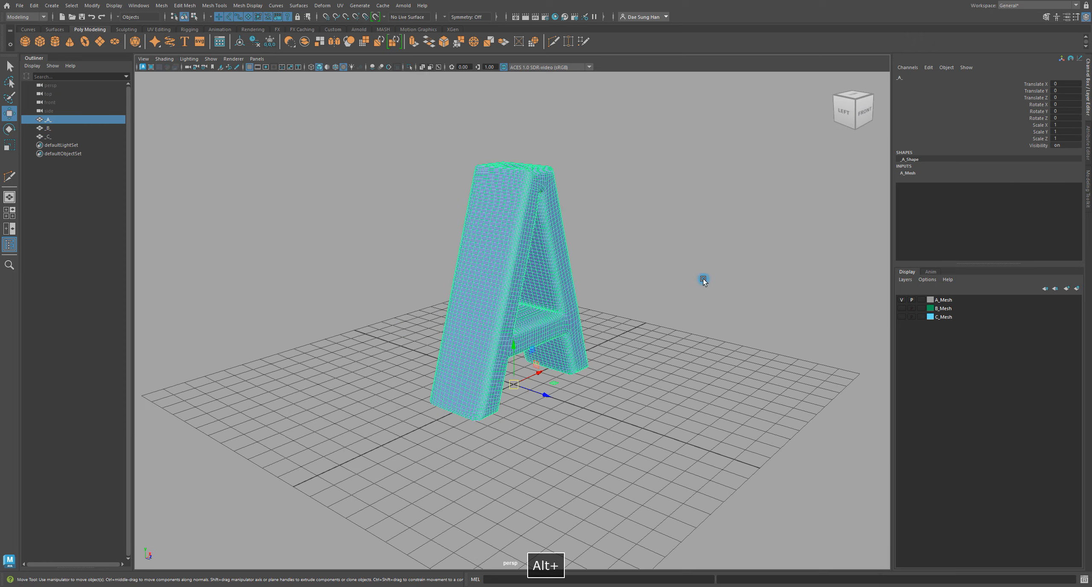
Step: Deselect the letter A, hide the A_Mesh layer, show B_Mesh and select the letter B
click(641, 247)
click(901, 299)
click(901, 308)
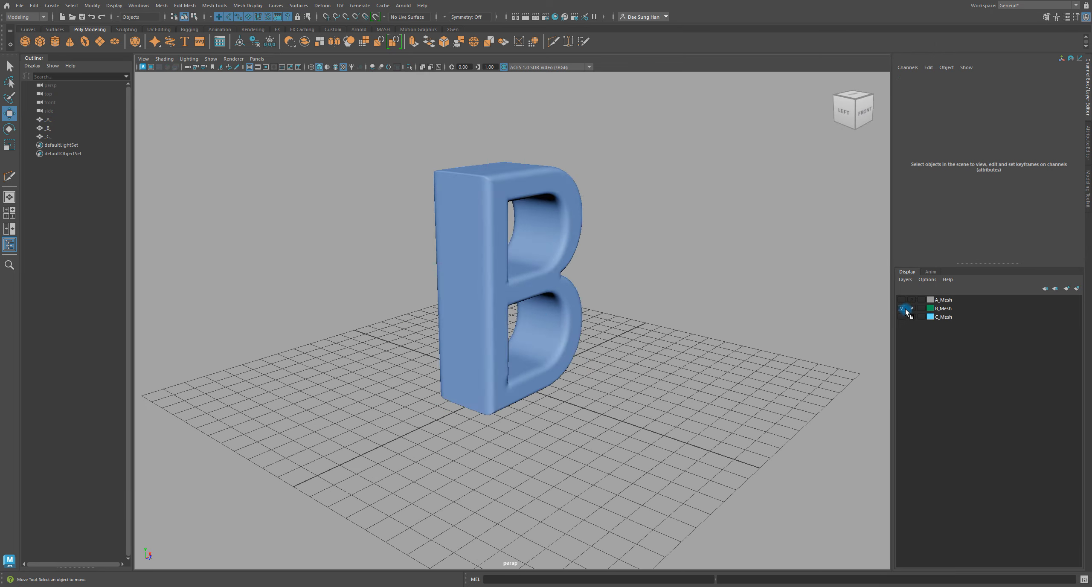
alt+drag(550, 320, 502, 322)
click(502, 322)
Step: Check the letter B's pivot and placement at the origin in the orthographic views
key(space)
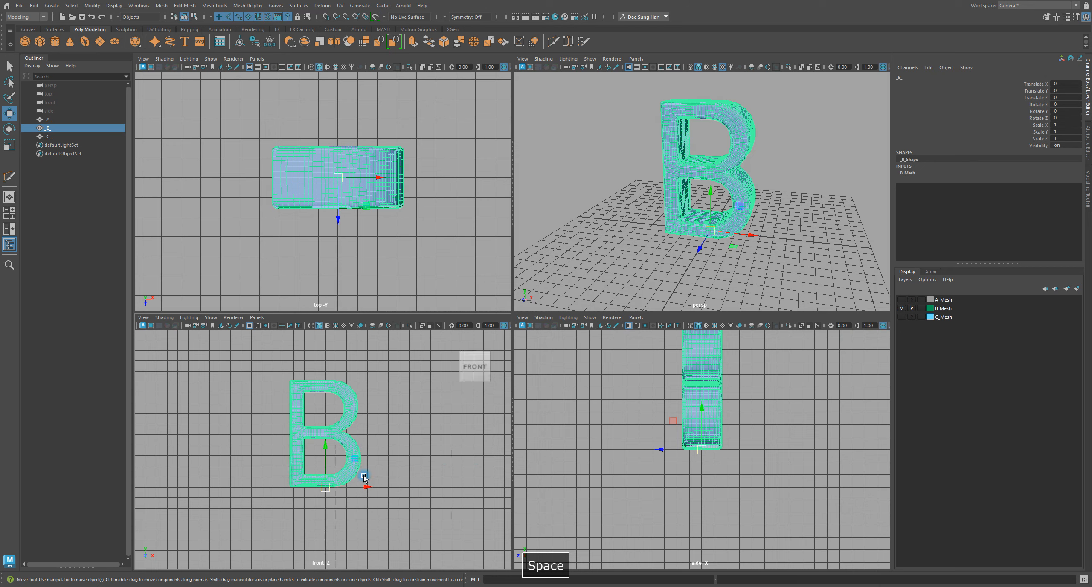
key(space)
key(space)
key(space)
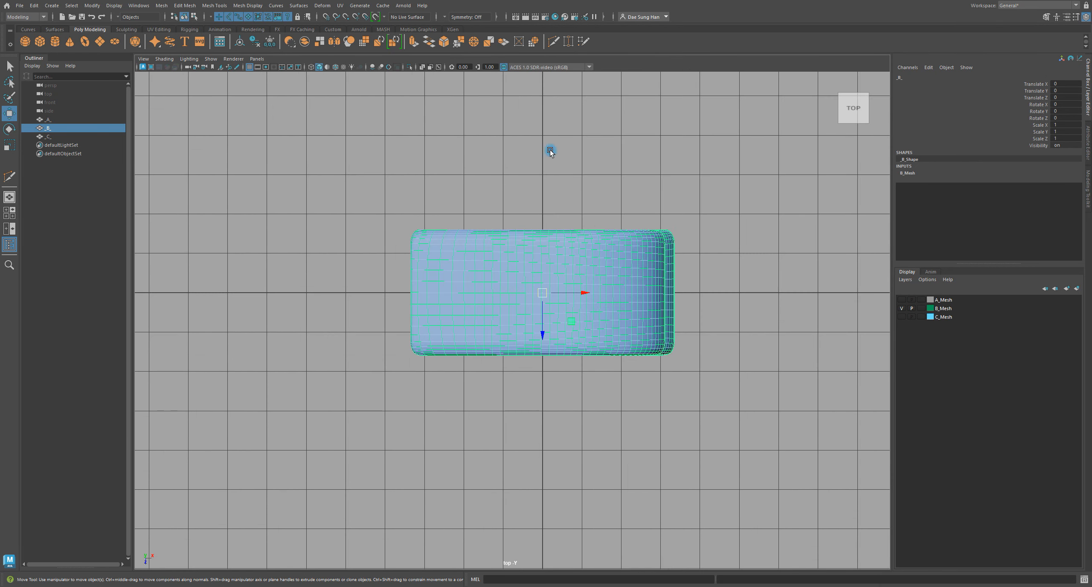
key(space)
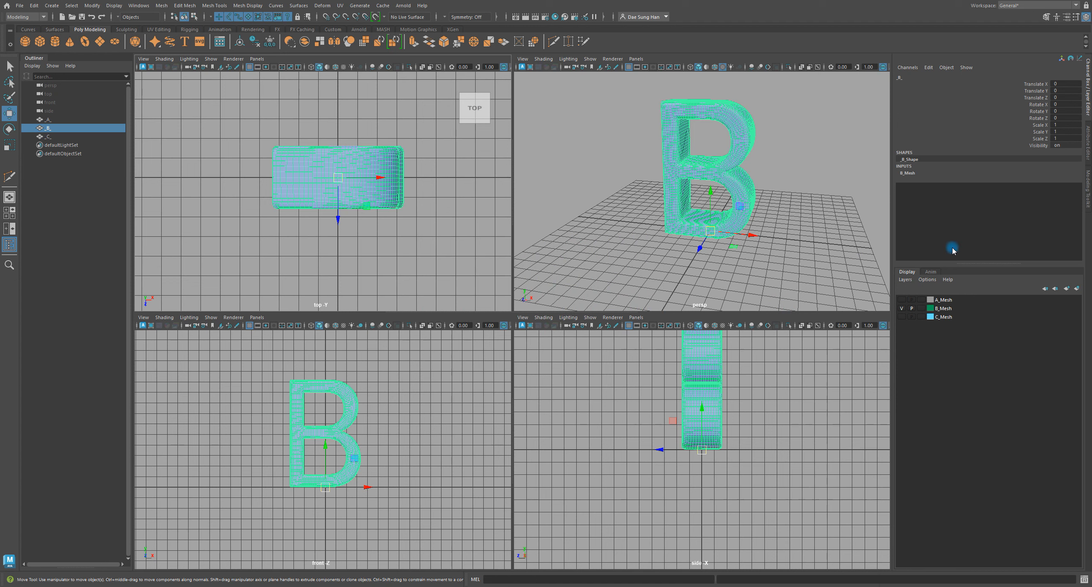
Step: Hide the B_Mesh layer and show only the C_Mesh layer
click(901, 307)
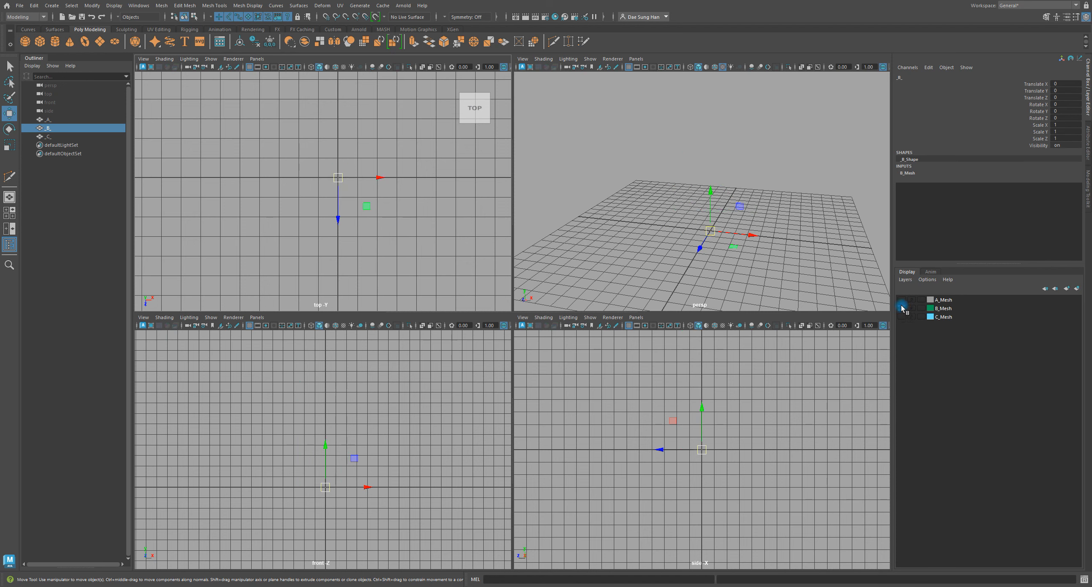
click(901, 299)
click(901, 300)
click(901, 308)
click(900, 308)
click(901, 316)
Step: Check the letter C's placement at the origin in the front and top views
alt+right_drag(311, 407, 359, 414)
key(space)
alt+middle_drag(521, 315, 531, 367)
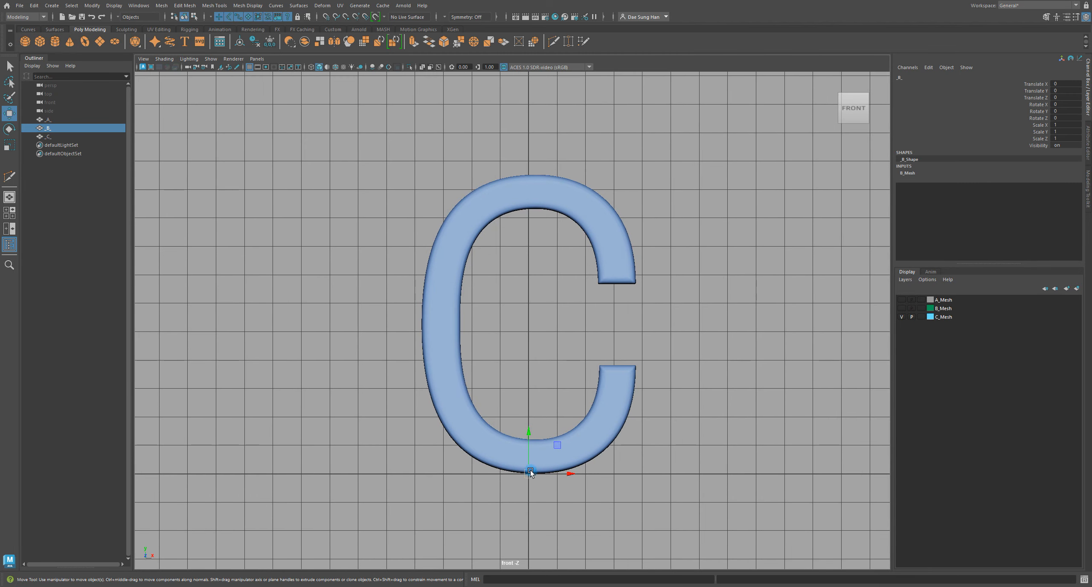
key(space)
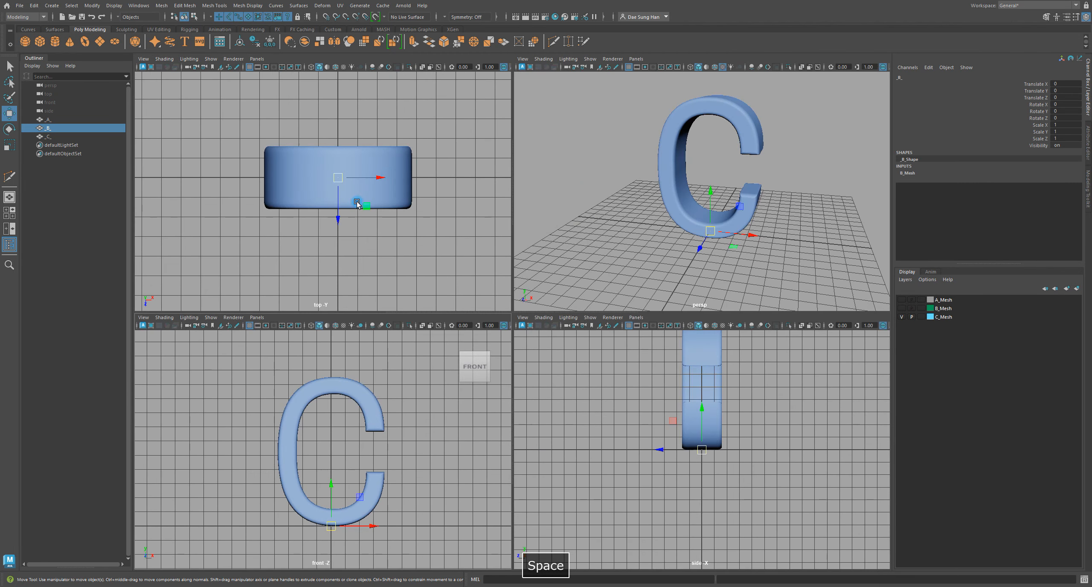
alt+middle_drag(416, 157, 398, 187)
alt+right_drag(286, 226, 350, 240)
mouse_move(411, 191)
alt+middle_down()
mouse_move(400, 196)
mouse_move(413, 195)
alt+middle_up()
key(w)
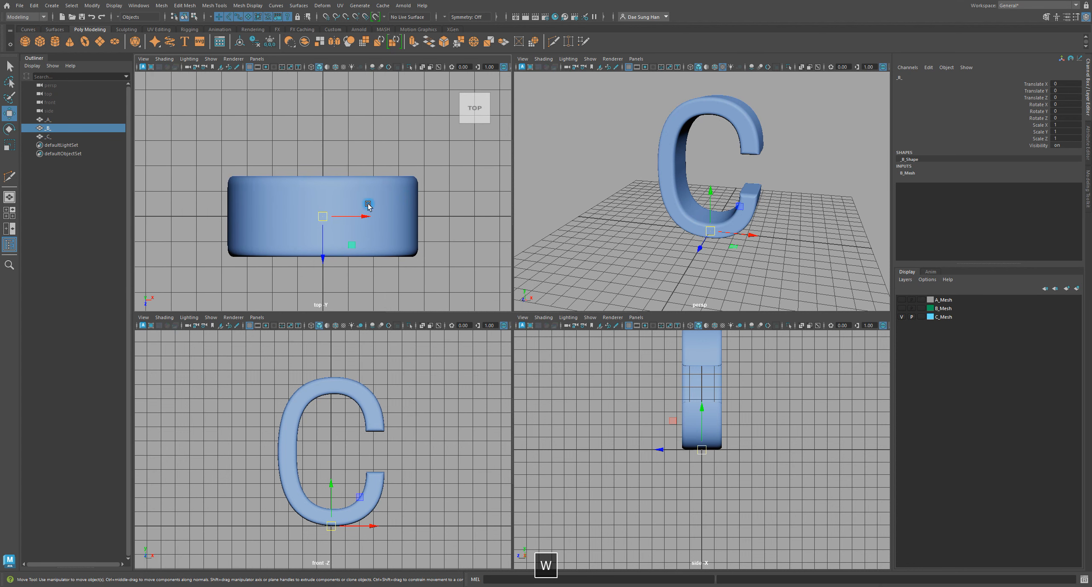
Step: Select the letter C in the Outliner and check its transform values and its C_Mesh layer
click(50, 137)
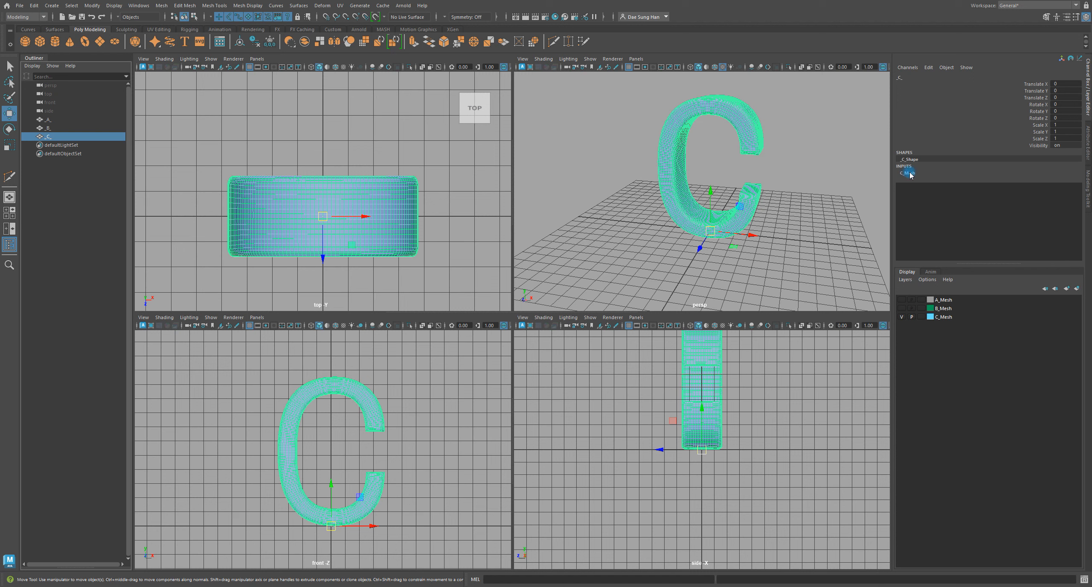
click(944, 317)
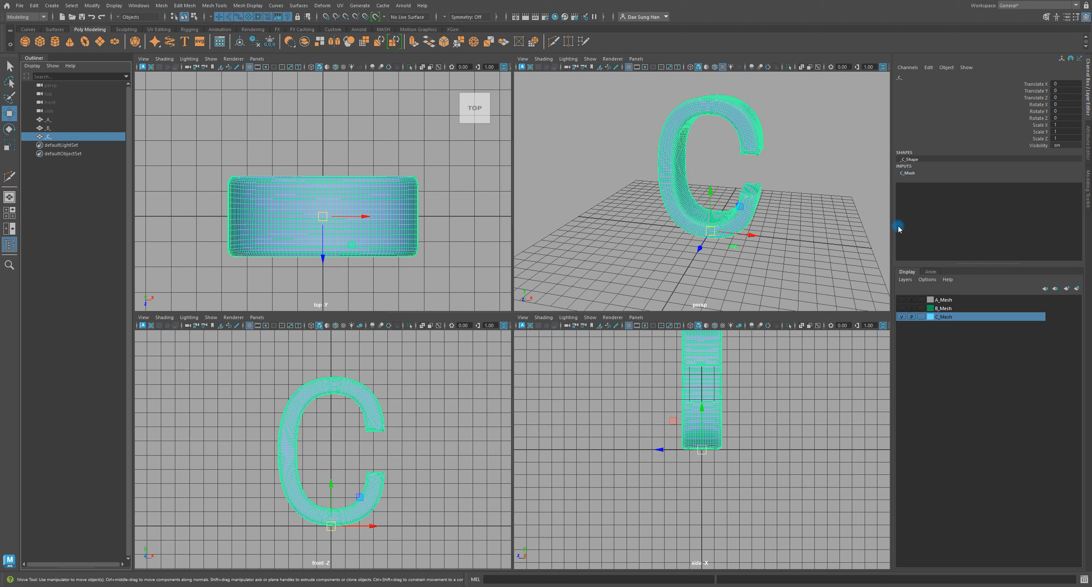
ctrl+click(953, 316)
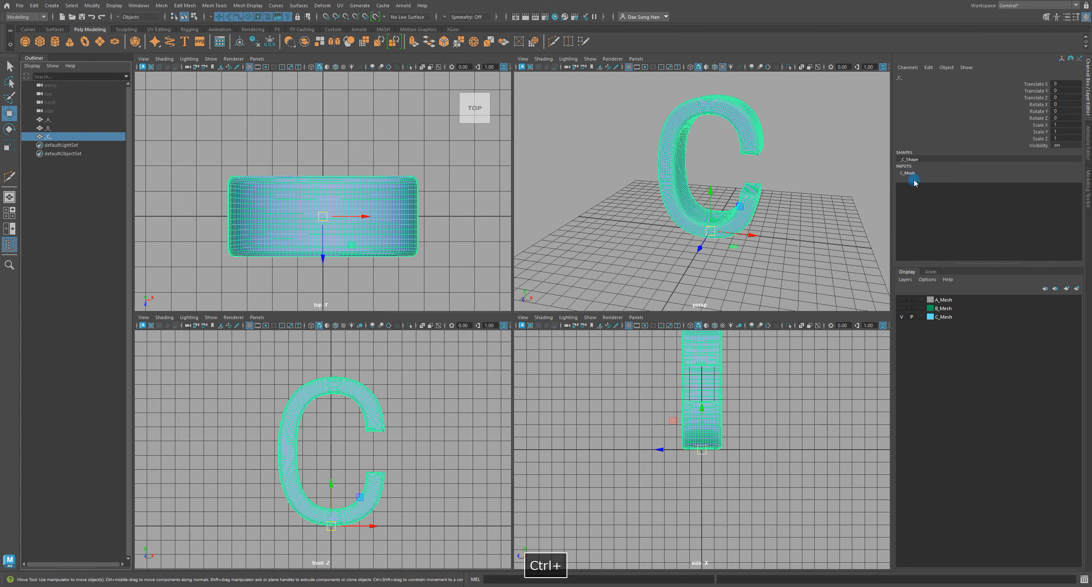
Step: Deselect the letter C in the perspective view, hide the C_Mesh layer and show A_Mesh
alt+drag(733, 213, 770, 194)
key(space)
click(672, 234)
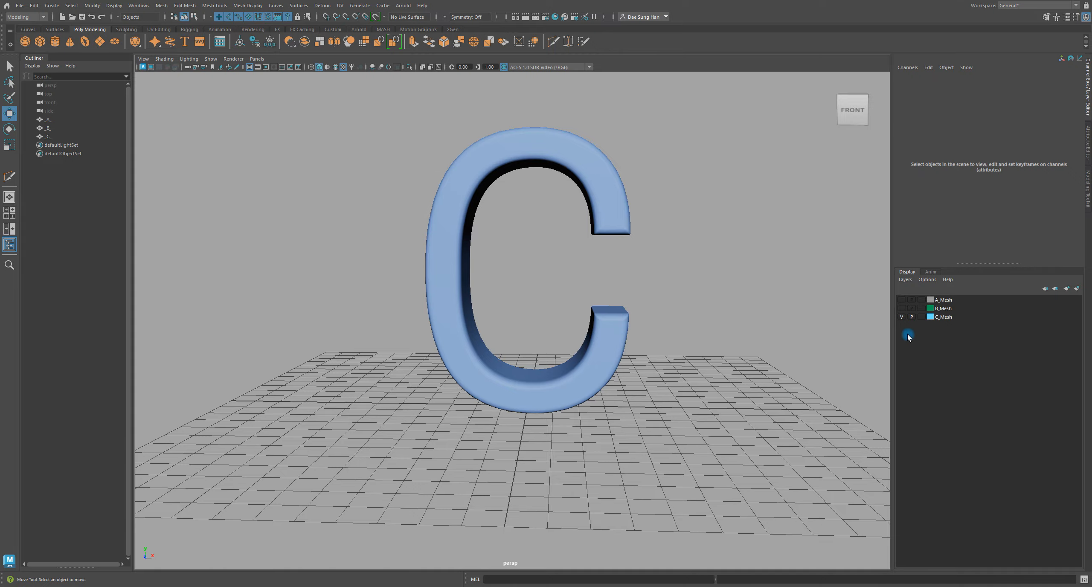
click(908, 308)
click(901, 317)
click(901, 300)
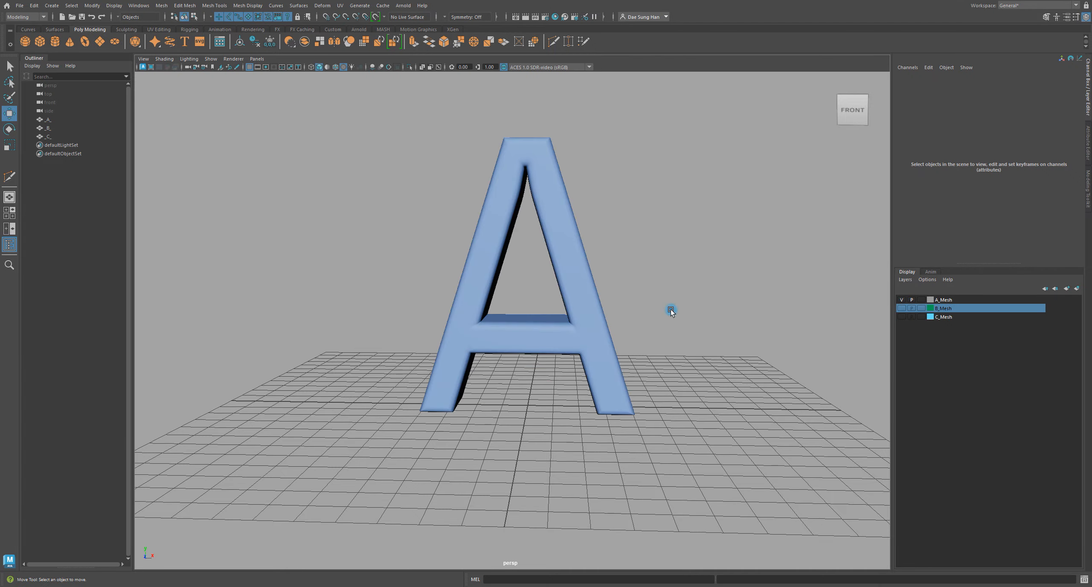
alt+drag(670, 310, 621, 244)
alt+drag(635, 186, 594, 244)
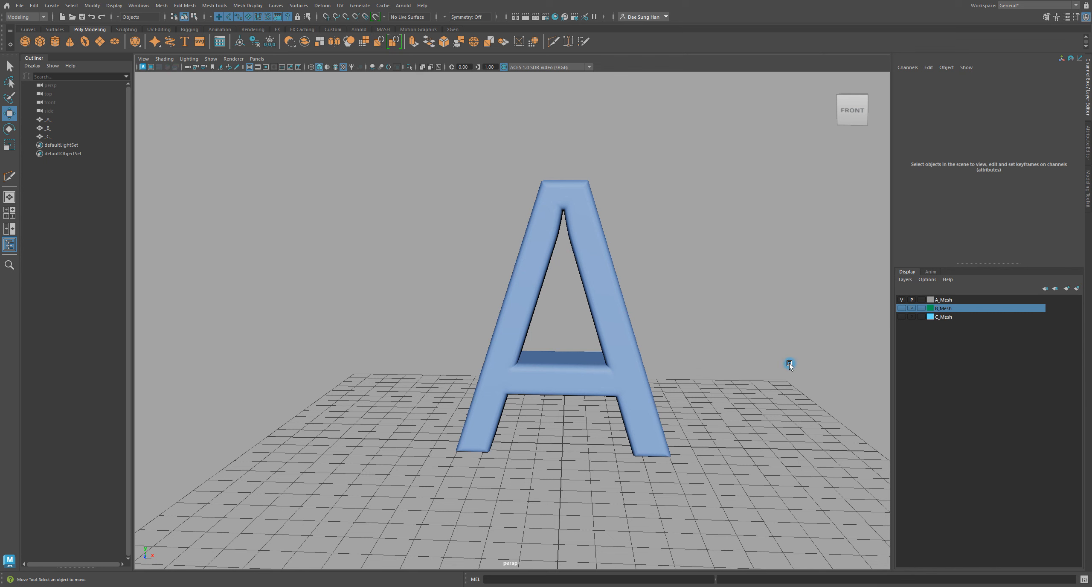
alt+drag(731, 346, 611, 291)
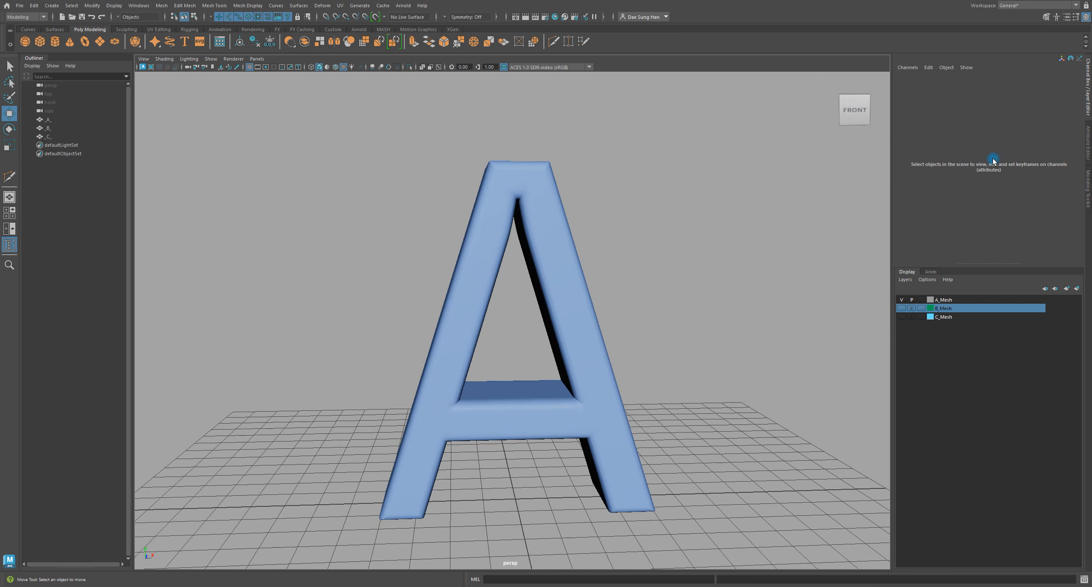
alt+drag(692, 361, 589, 300)
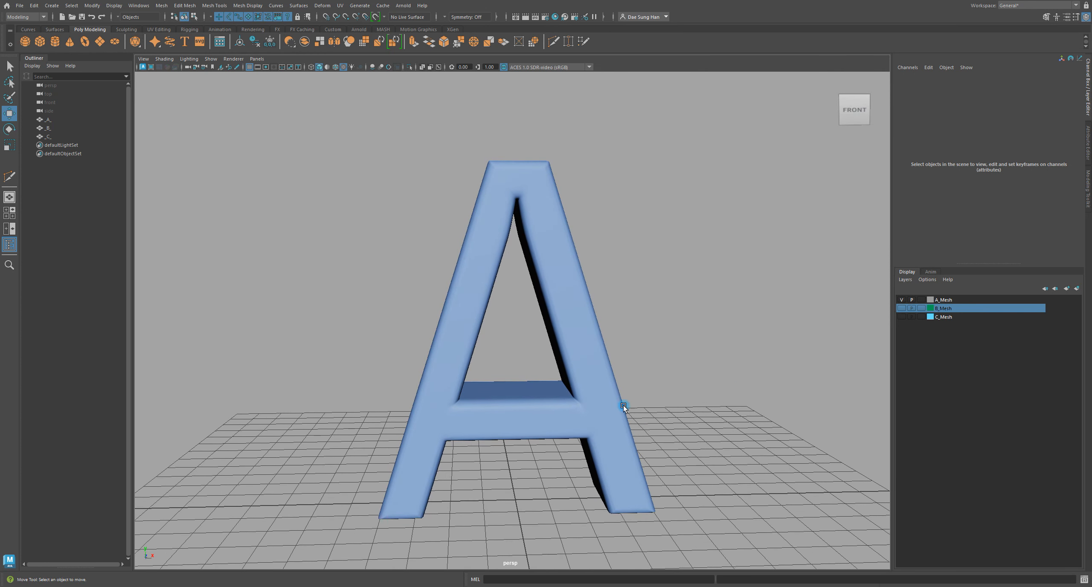
alt+drag(799, 452, 601, 383)
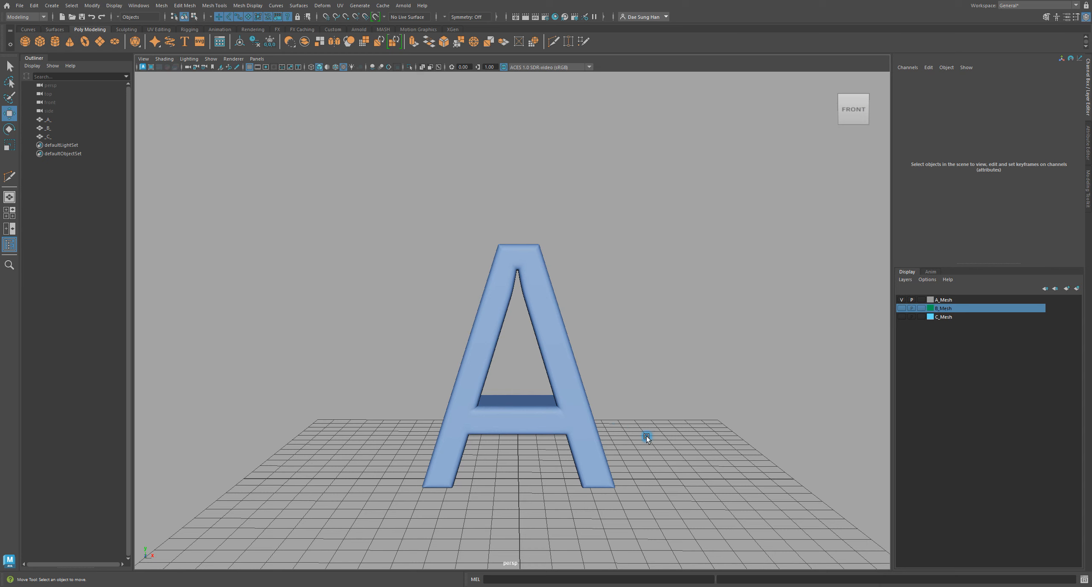
alt+right_drag(554, 391, 626, 374)
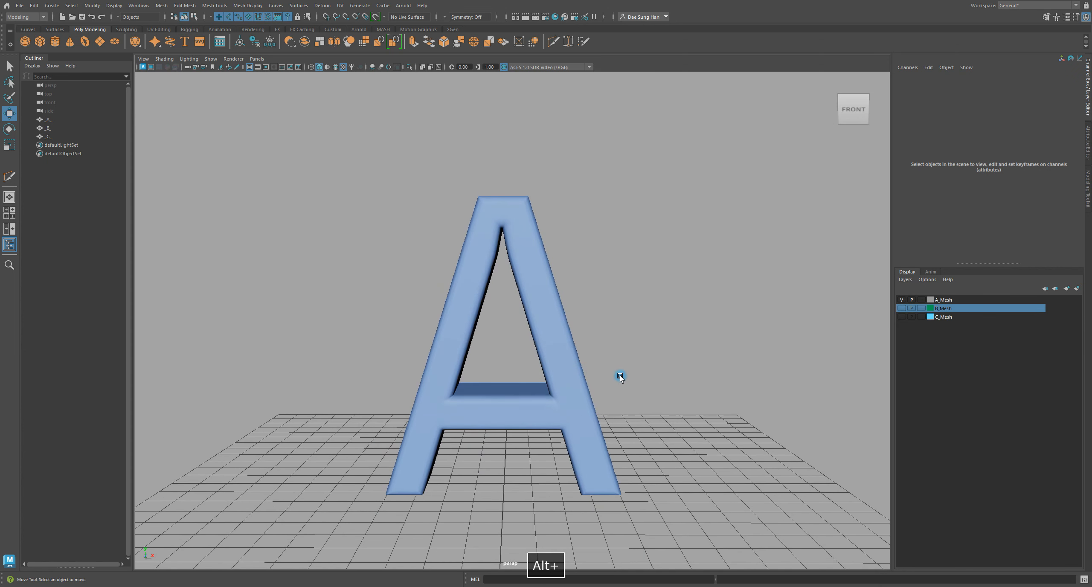